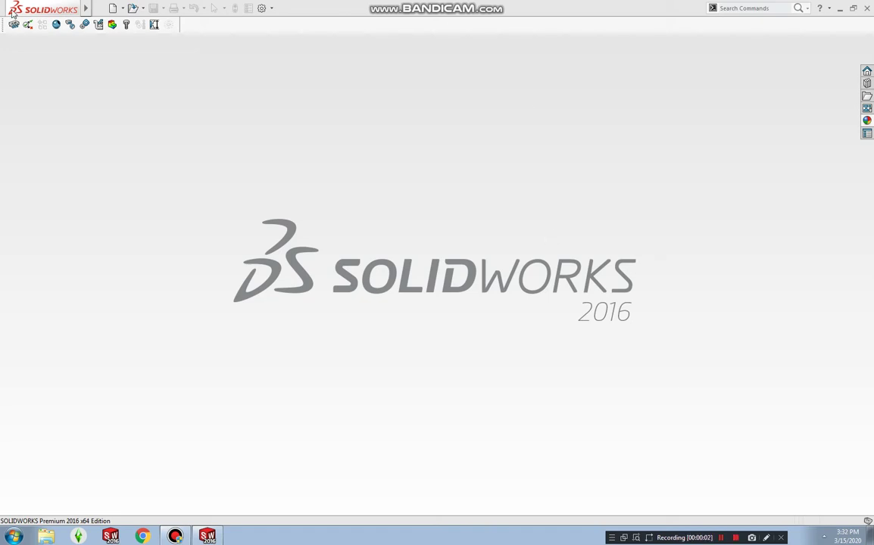
Create a new part document, Part1, from the Part template.
left_click(112, 8)
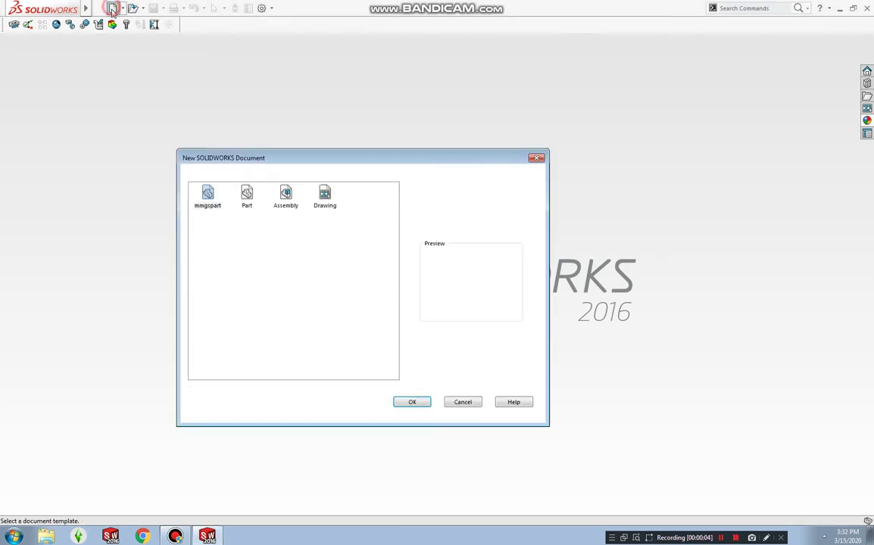
left_click(247, 195)
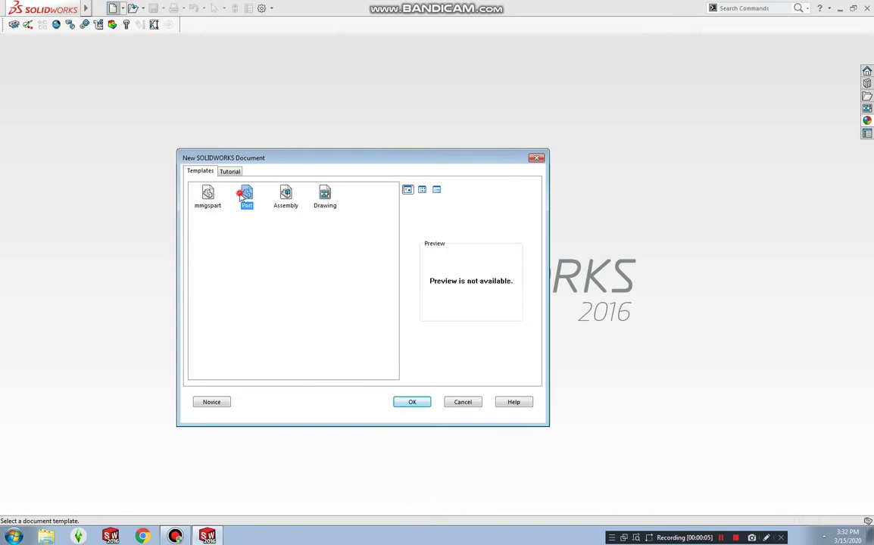
left_click(416, 403)
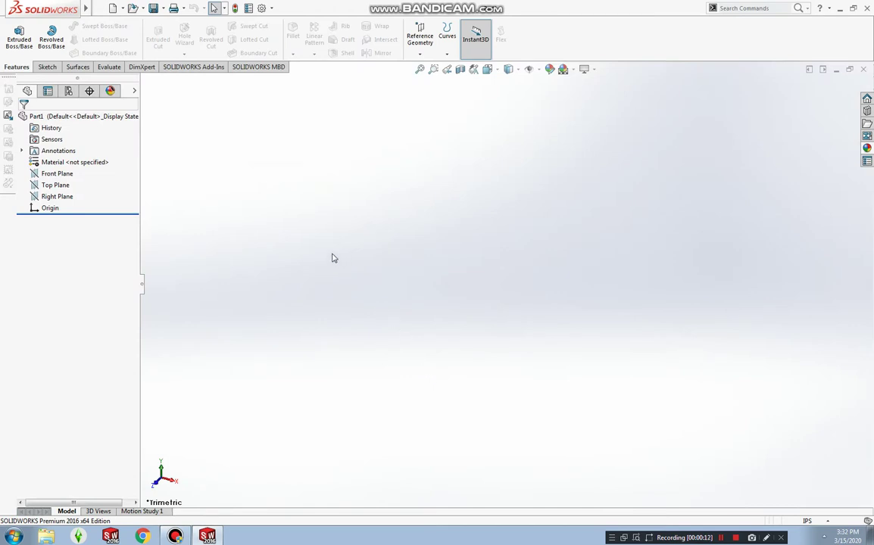
Sketch a circle of about 0.996 in radius right of the origin on the Front Plane.
left_click(59, 176)
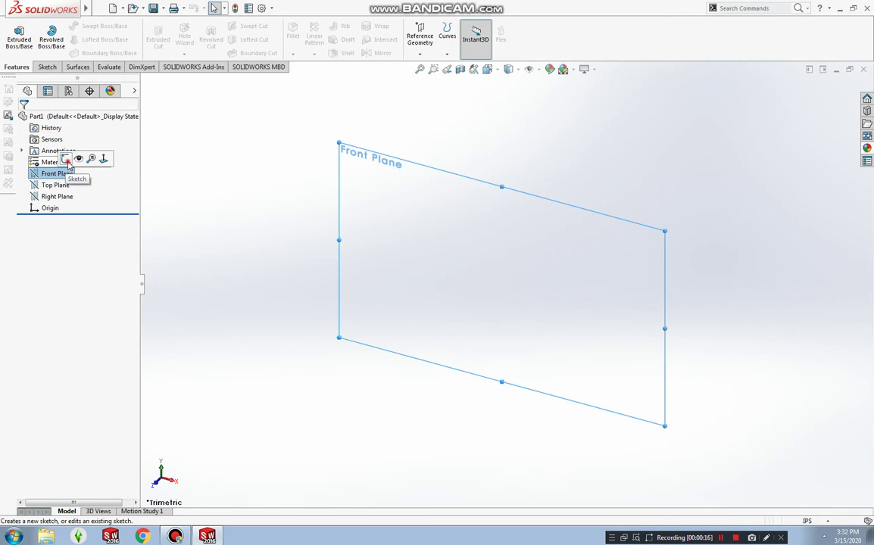
left_click(66, 159)
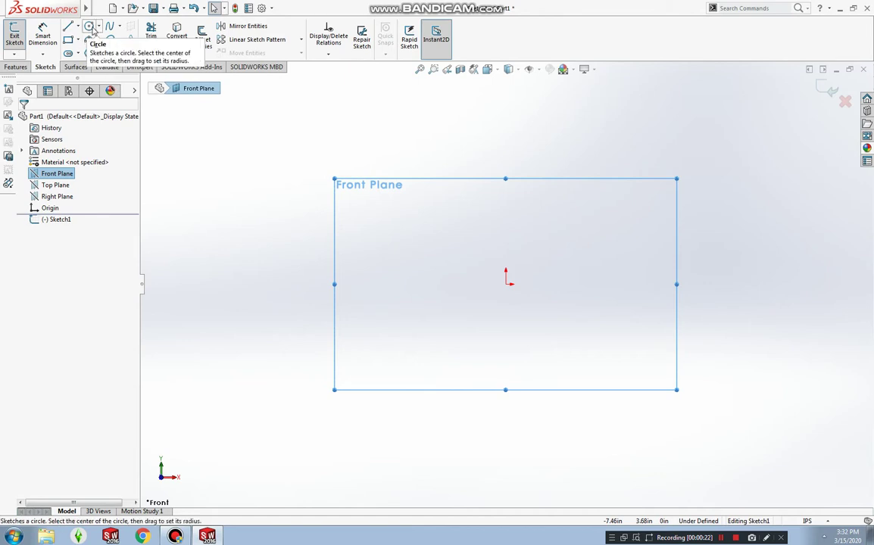
left_click(91, 28)
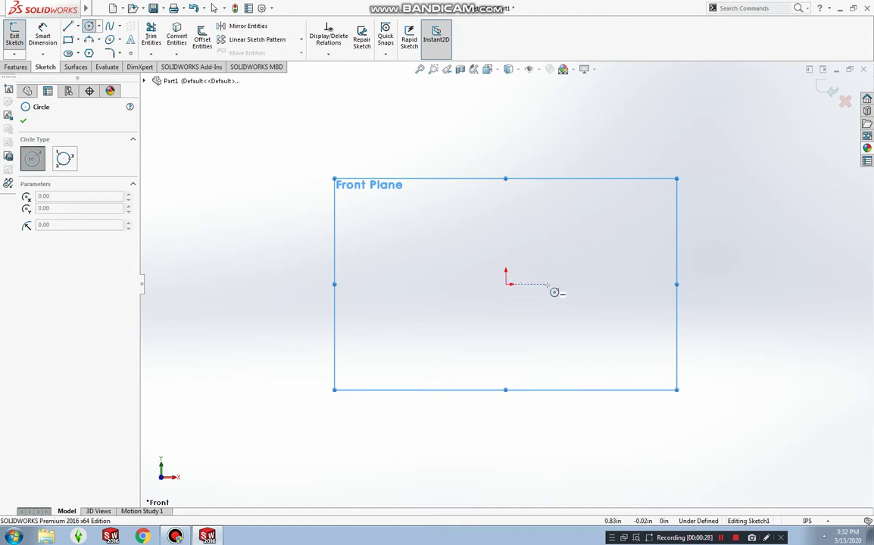
left_click(603, 285)
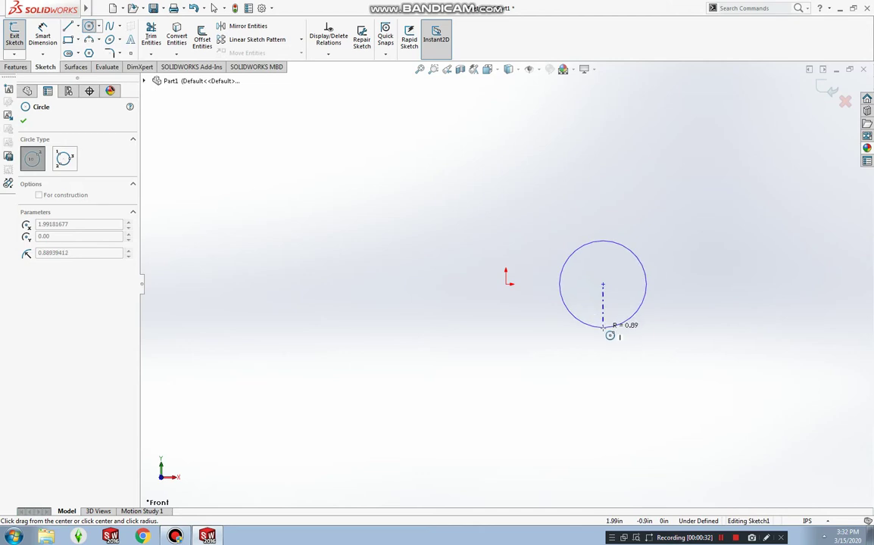
left_click(603, 332)
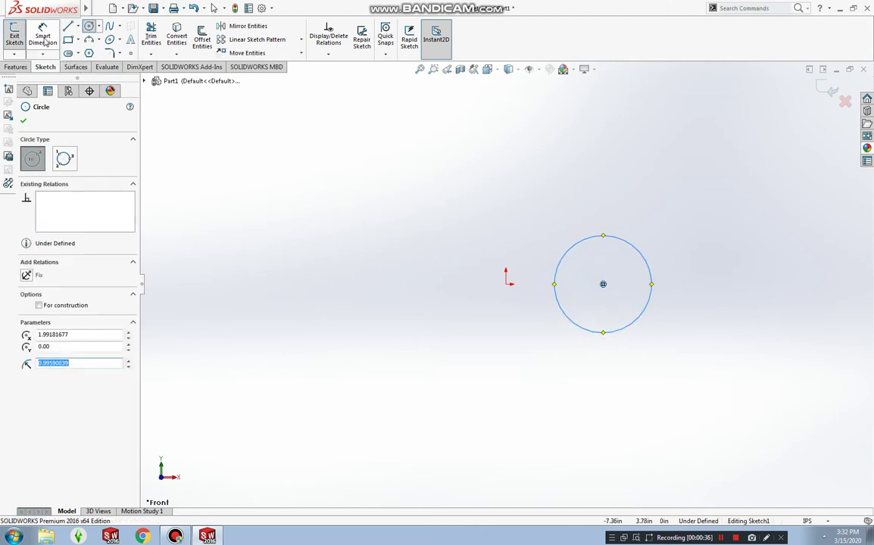
left_click(44, 39)
Dimension the circle centre 3.00 in horizontally from the origin.
left_click(43, 42)
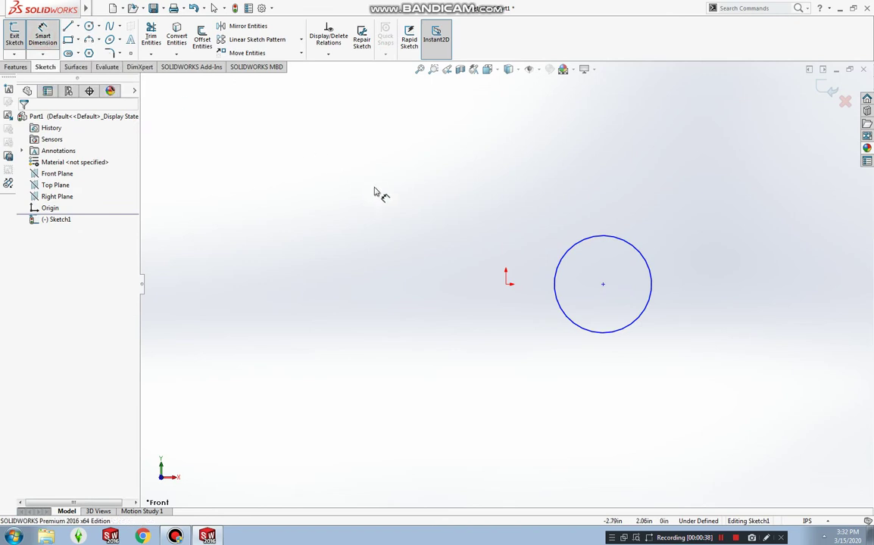
left_click(506, 285)
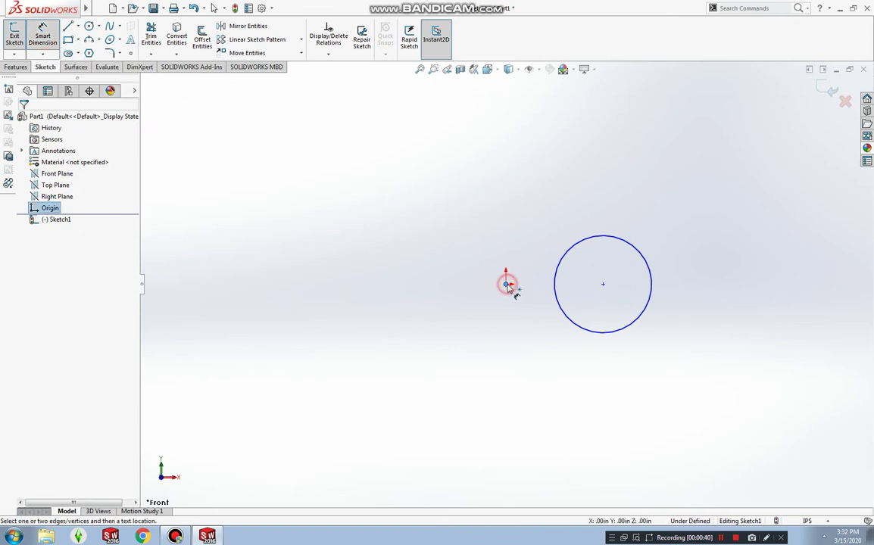
left_click(604, 287)
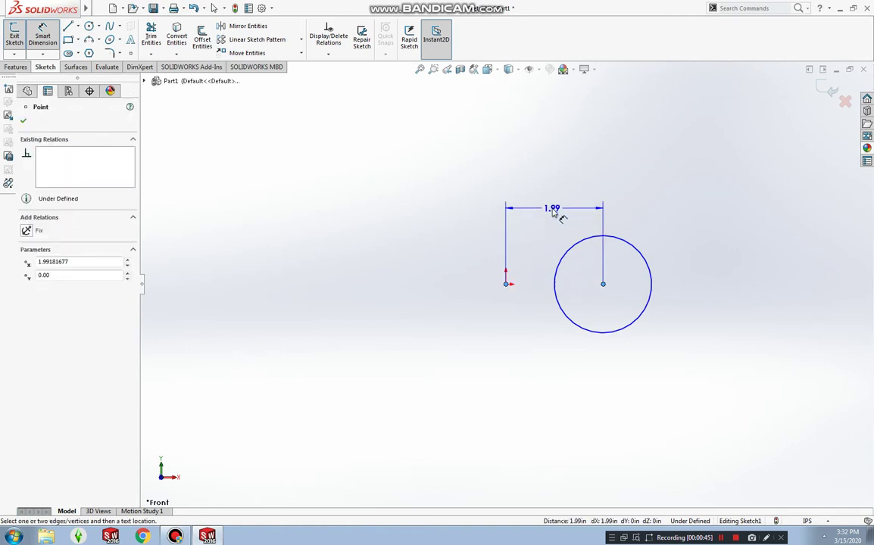
left_click(554, 213)
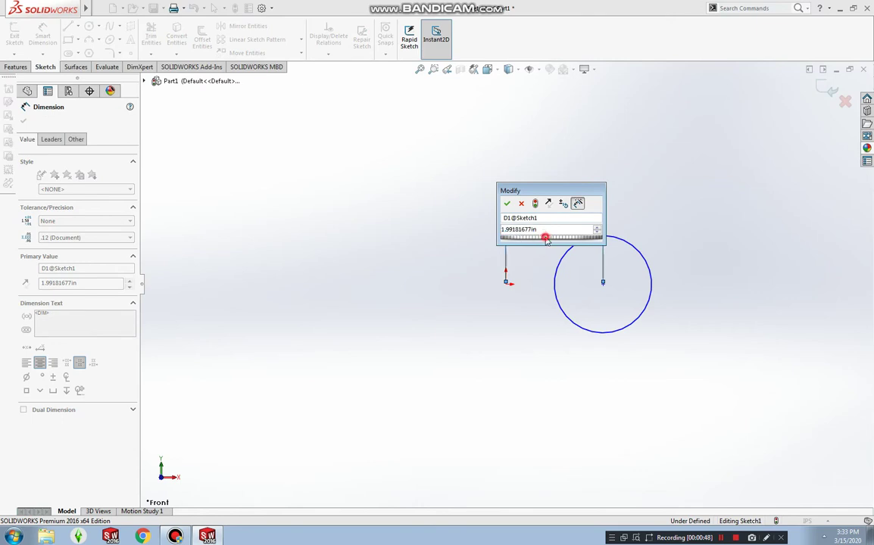
mouse_move(546, 237)
left_mouse_down()
mouse_move(525, 243)
mouse_move(546, 242)
mouse_move(536, 242)
left_mouse_up()
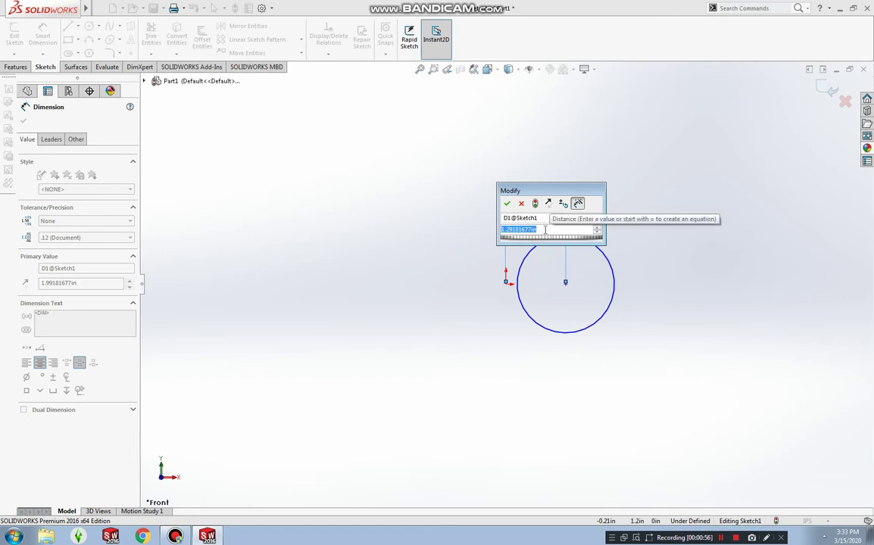
type("3")
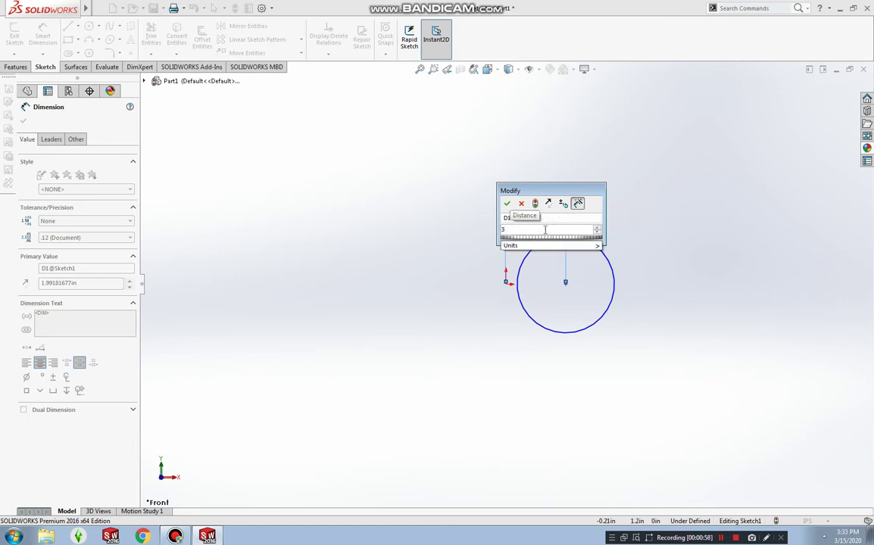
key("Return")
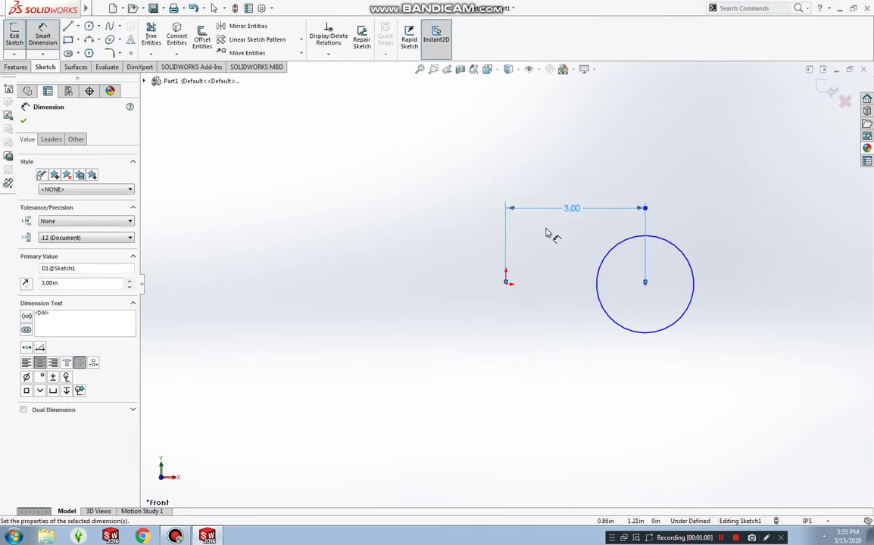
left_click(610, 258)
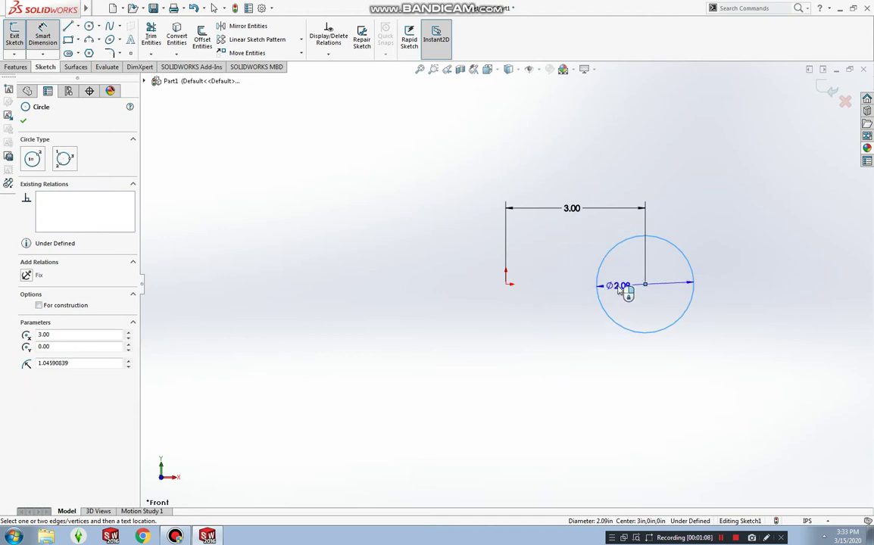
Give the circle a 2.00 in diameter dimension, correcting a mistyped 1.
left_click(619, 290)
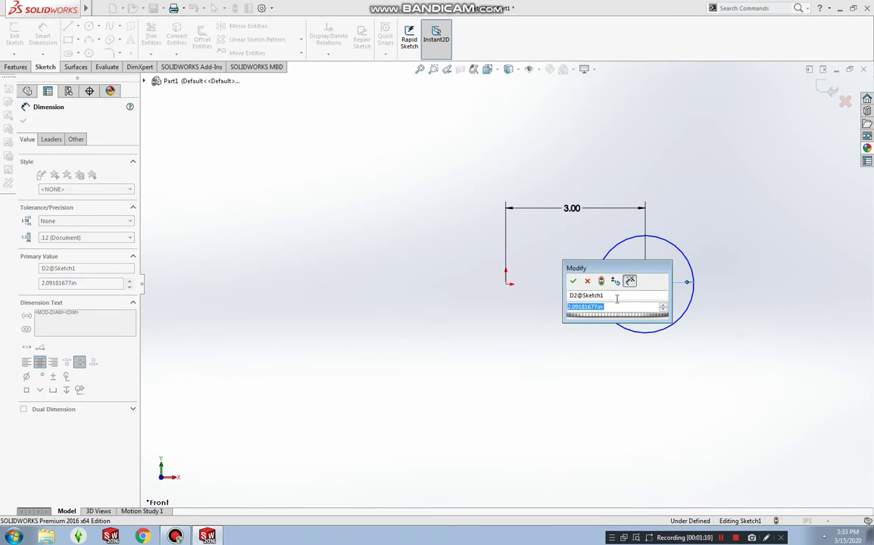
type("1")
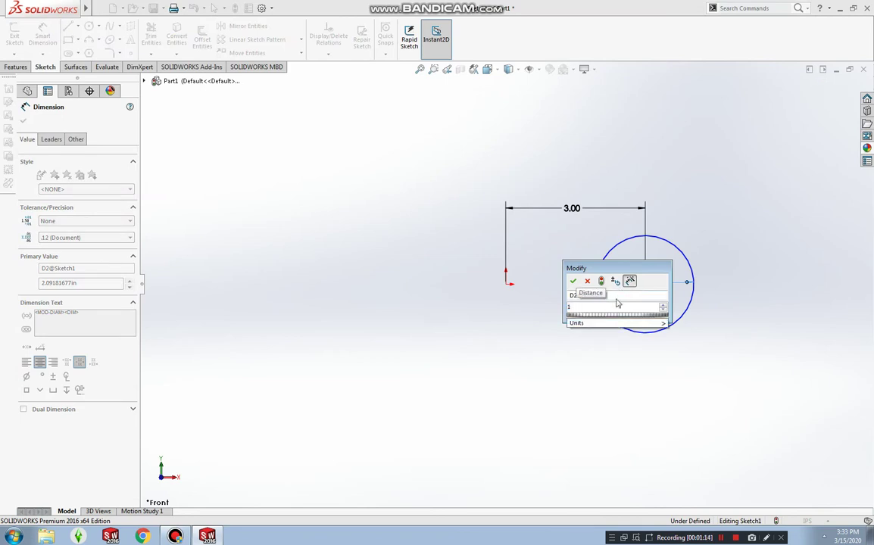
key("BackSpace")
type("2")
key("Return")
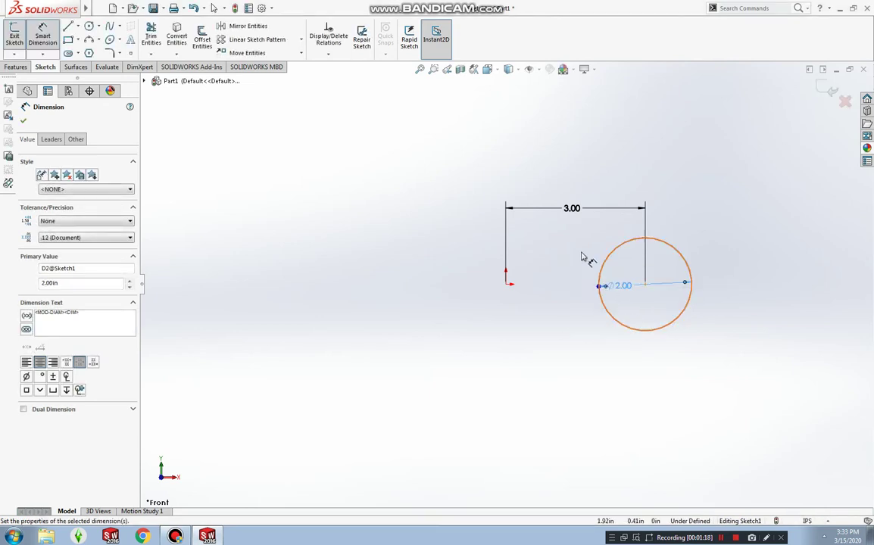
left_click(681, 170)
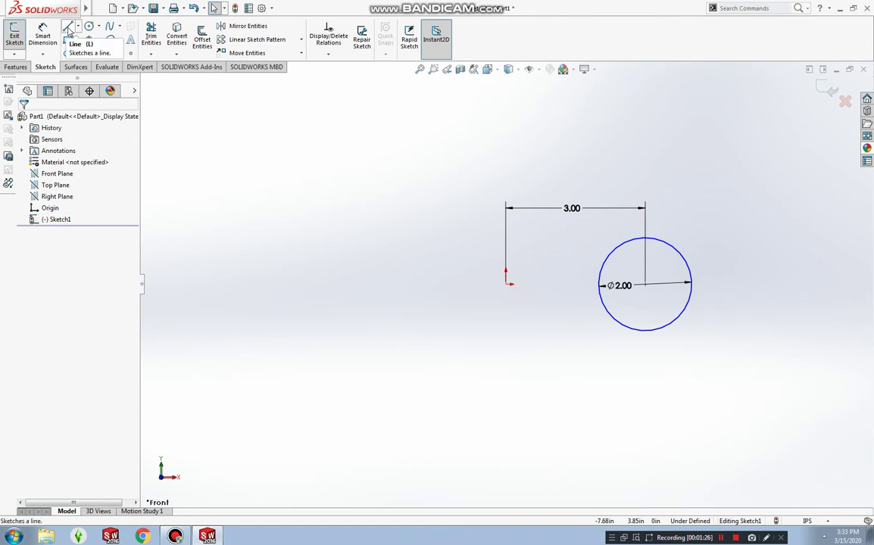
Draw a short vertical centerline down from the origin to serve as the revolve axis.
left_click(79, 27)
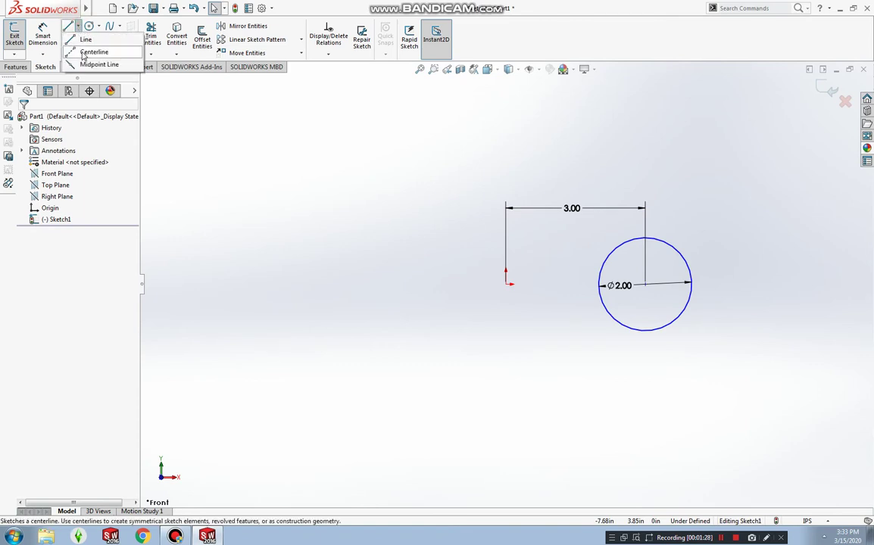
left_click(94, 52)
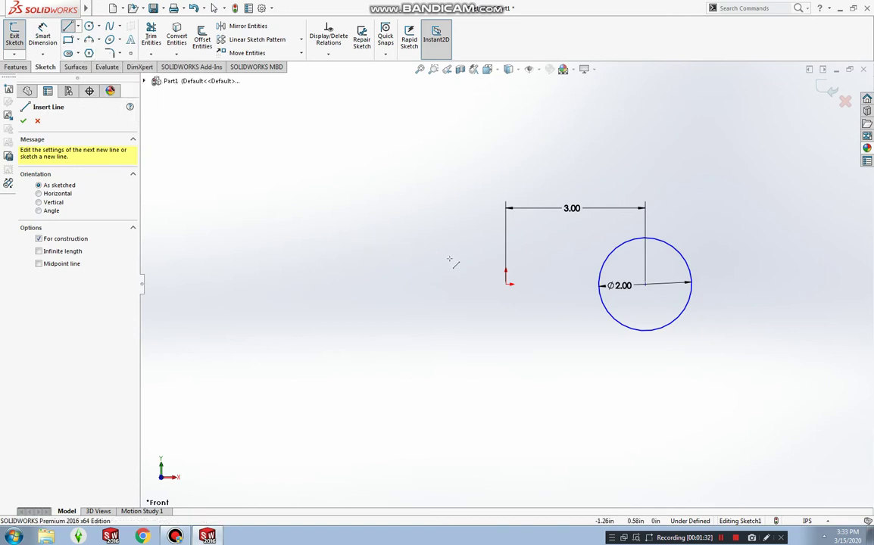
left_click(506, 284)
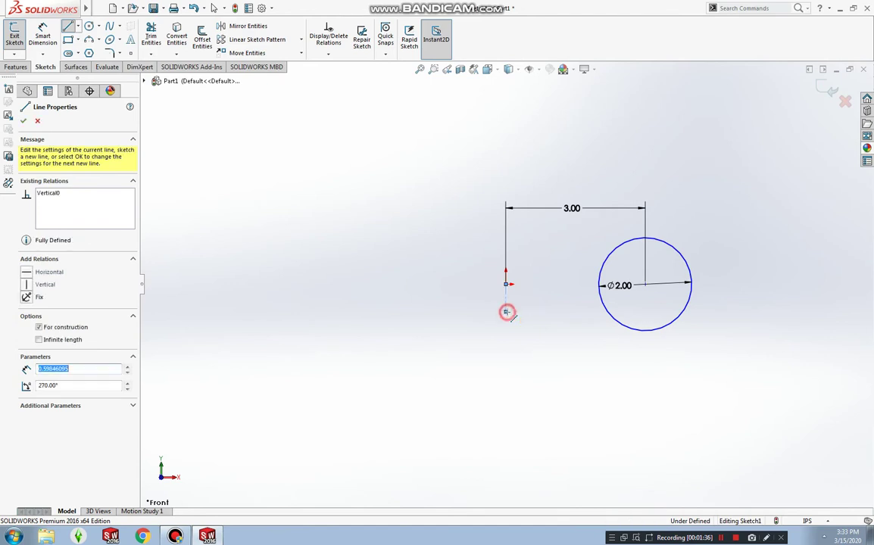
key("Escape")
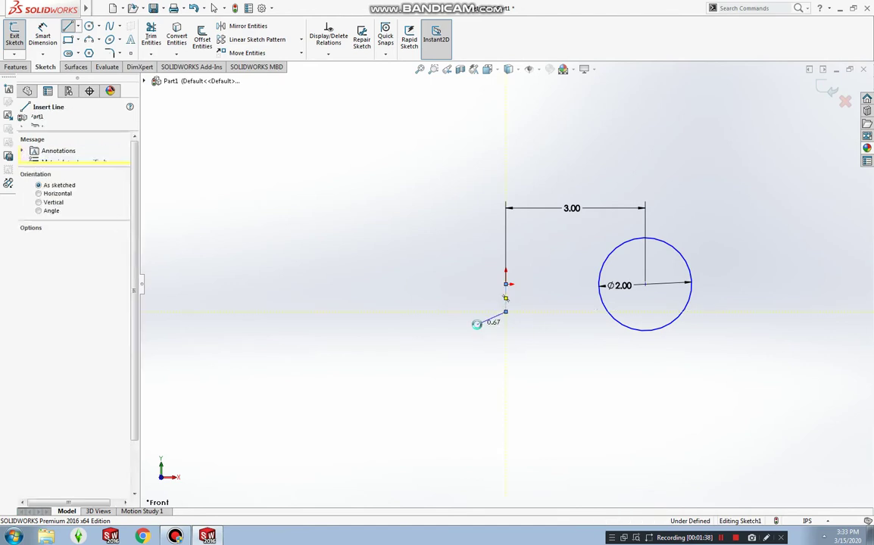
key("Escape")
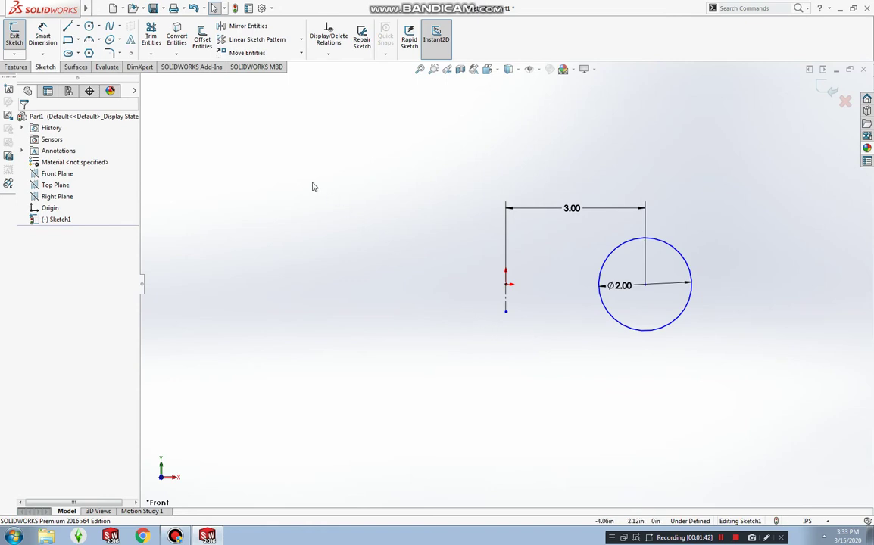
Set up a 360° revolve of the circle region Sketch1-Region<1> around Line1.
left_click(26, 69)
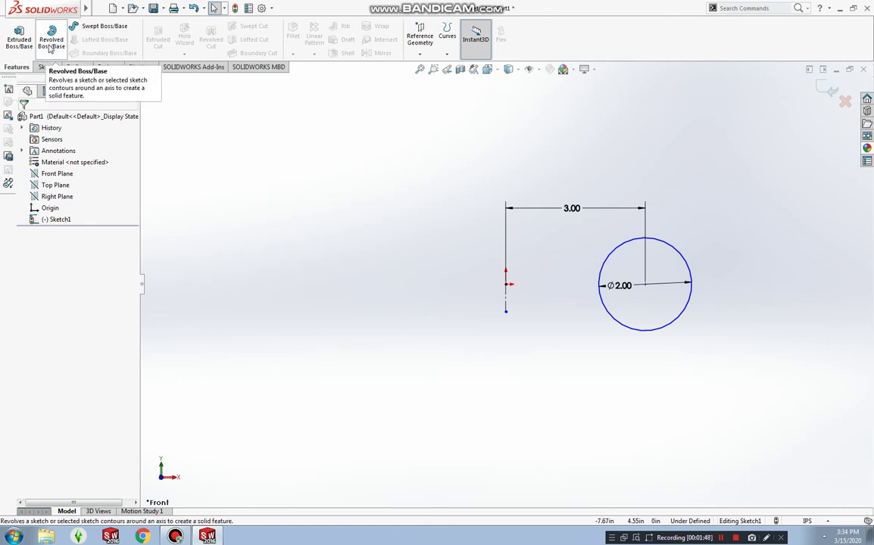
left_click(50, 40)
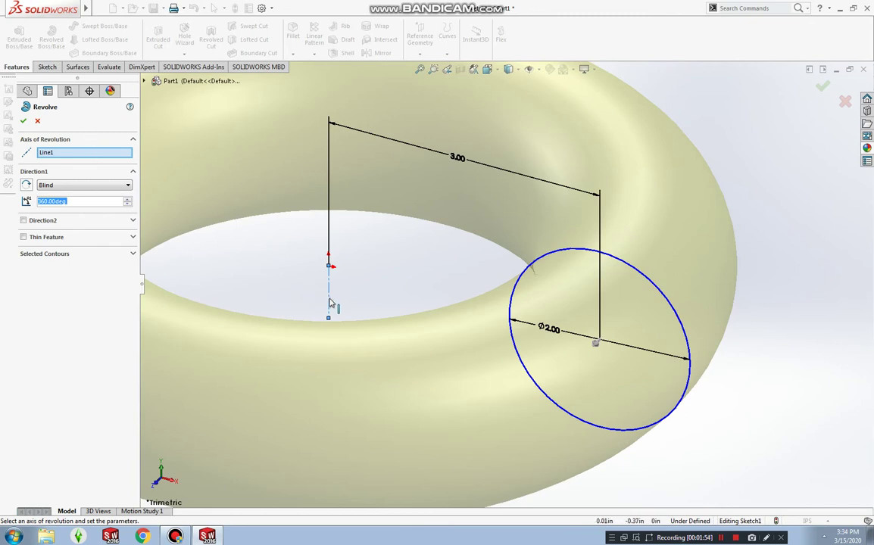
left_click(131, 256)
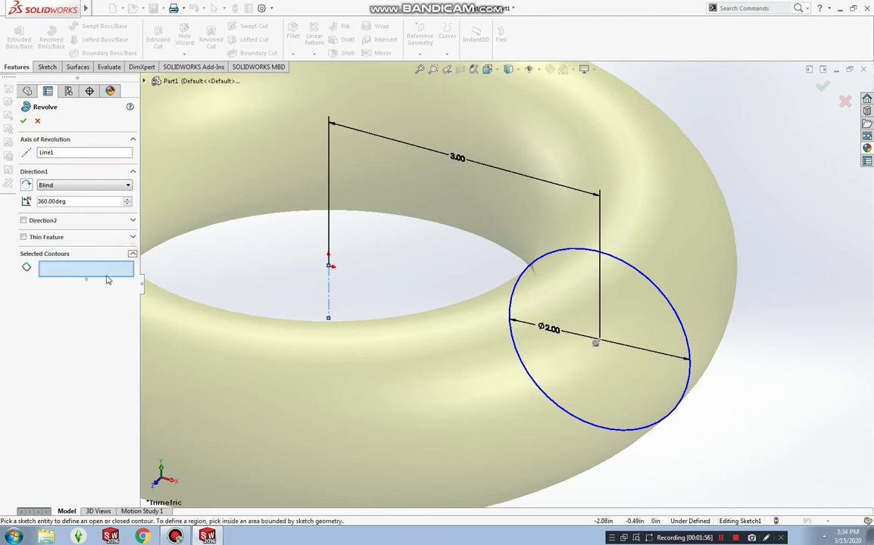
left_click(553, 345)
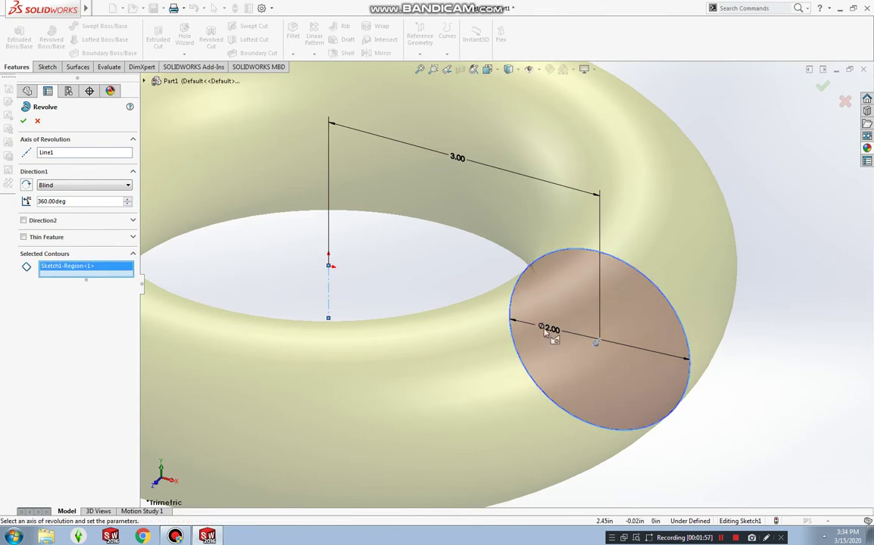
scroll(506, 334, "up", 2)
scroll(462, 335, "up", 2)
right_click(731, 387)
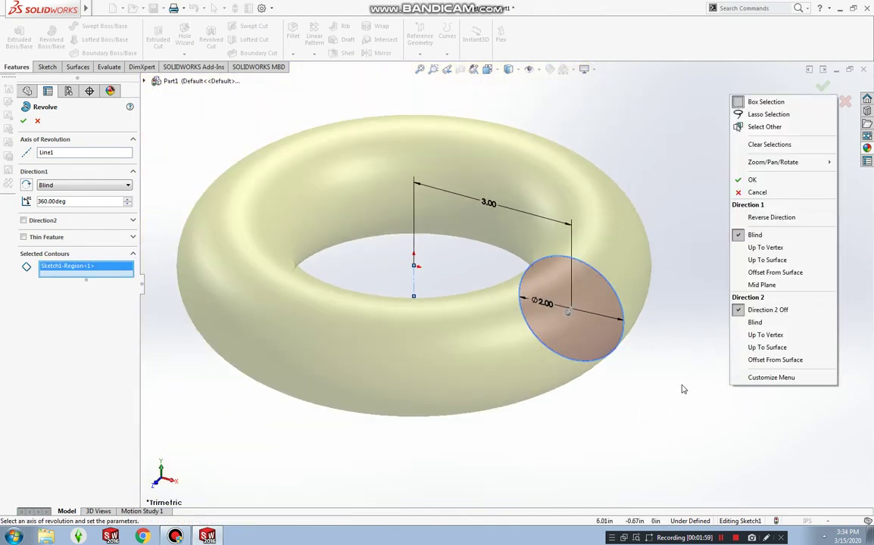
left_click(683, 389)
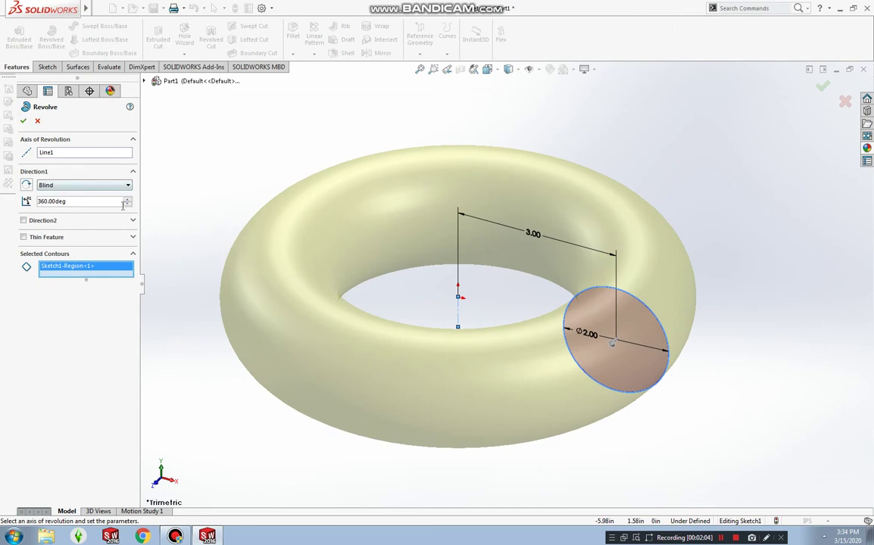
scroll(118, 202, "down", 8)
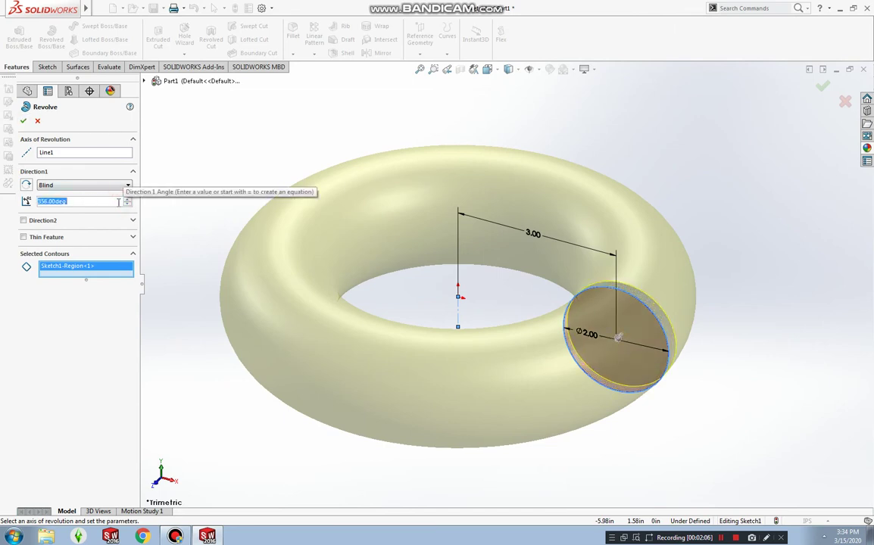
scroll(118, 202, "down", 10)
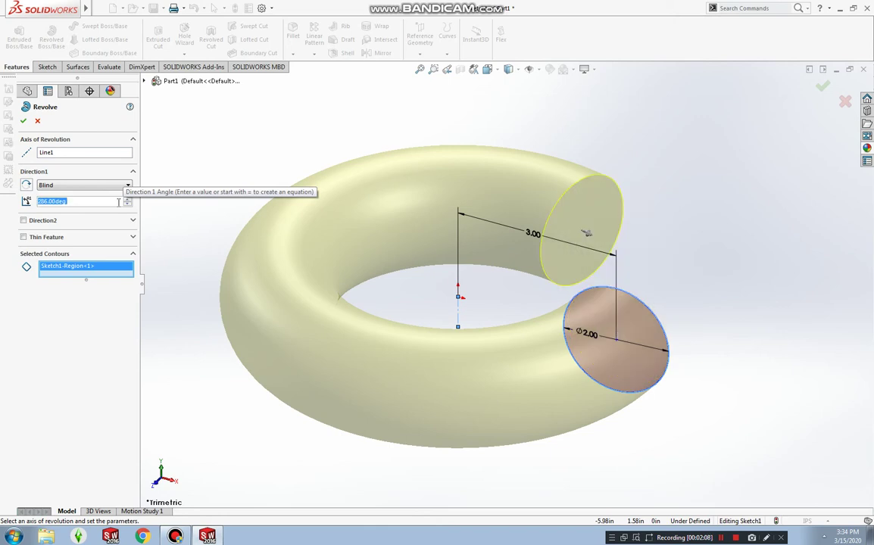
scroll(117, 202, "down", 10)
scroll(118, 202, "down", 3)
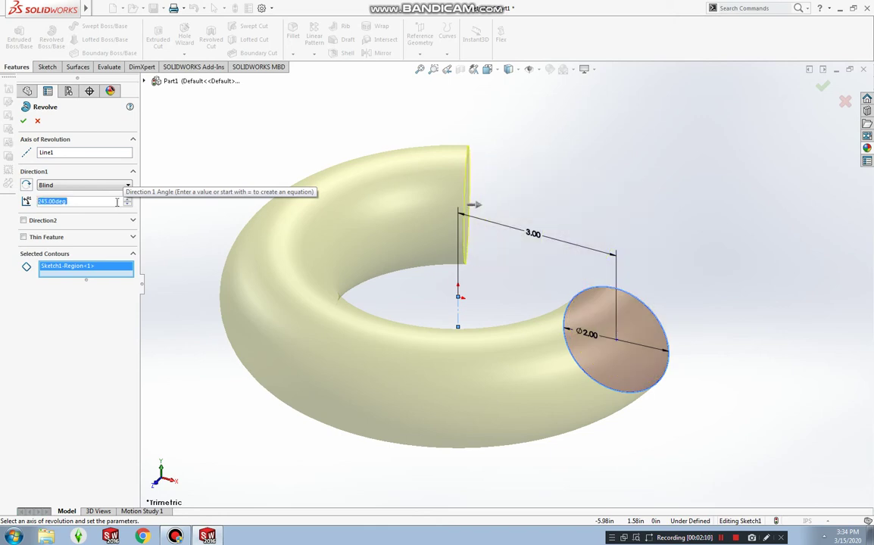
scroll(117, 201, "down", 5)
scroll(117, 201, "down", 6)
scroll(117, 201, "up", 8)
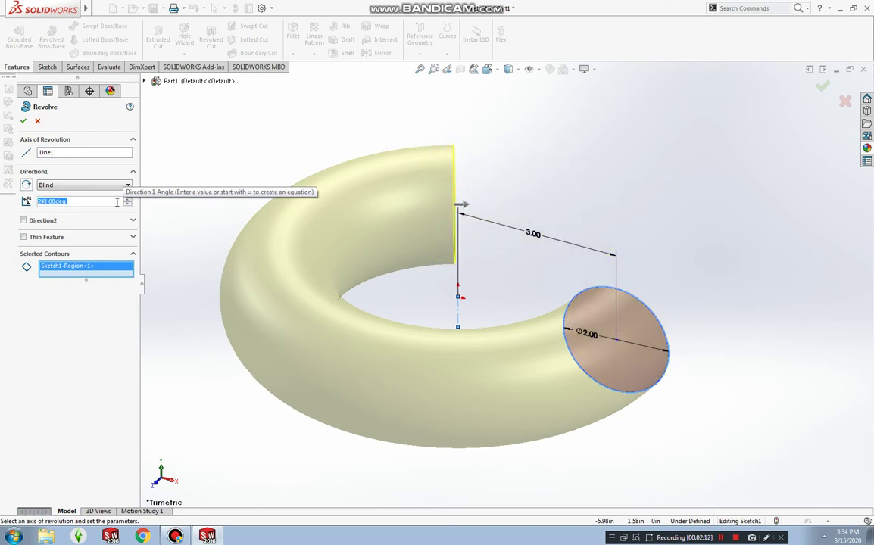
scroll(126, 201, "up", 4)
scroll(125, 201, "up", 5)
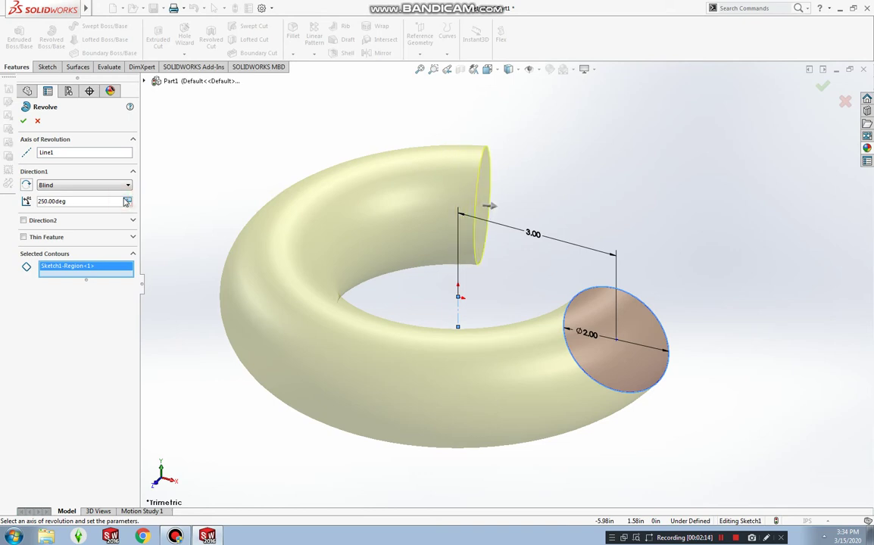
scroll(127, 202, "up", 5)
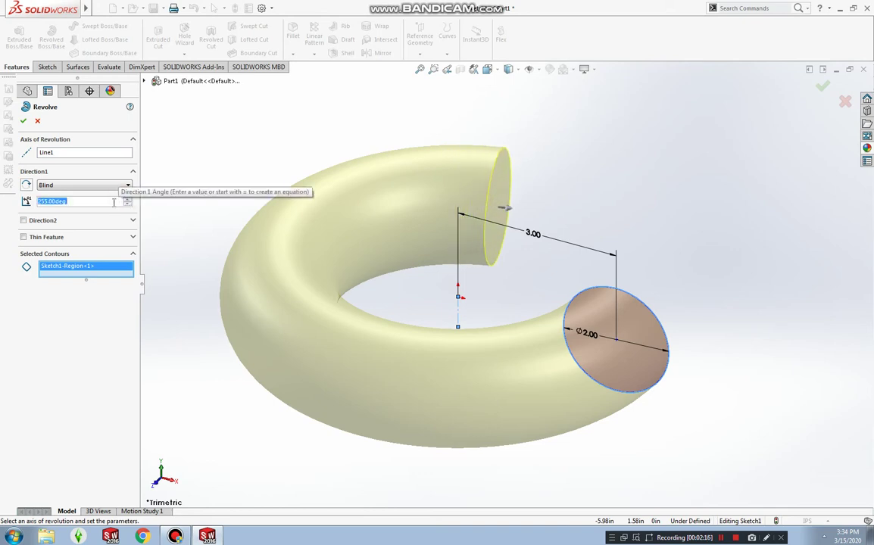
type("270")
key("Return")
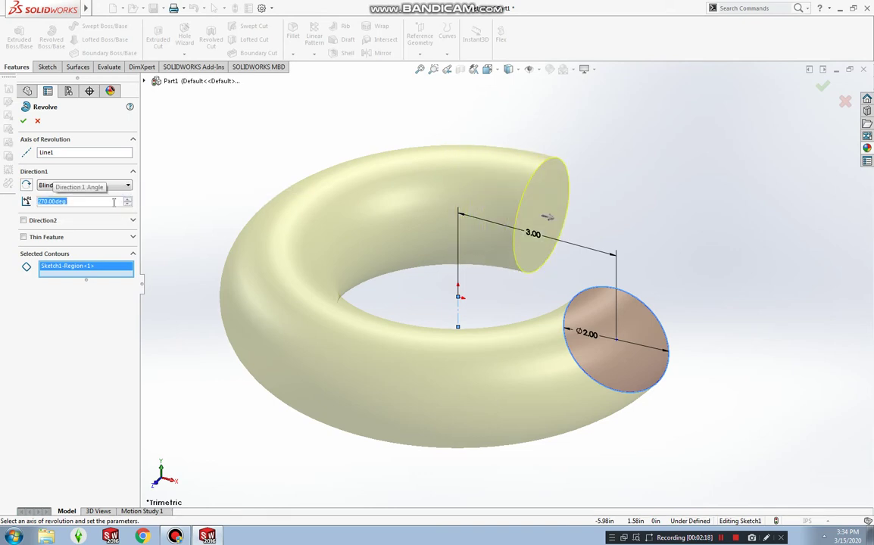
type("360")
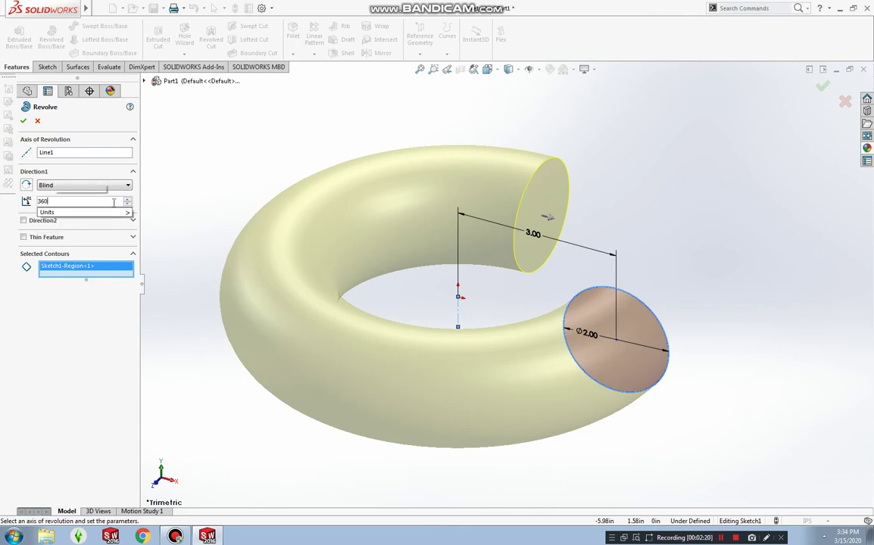
key("Return")
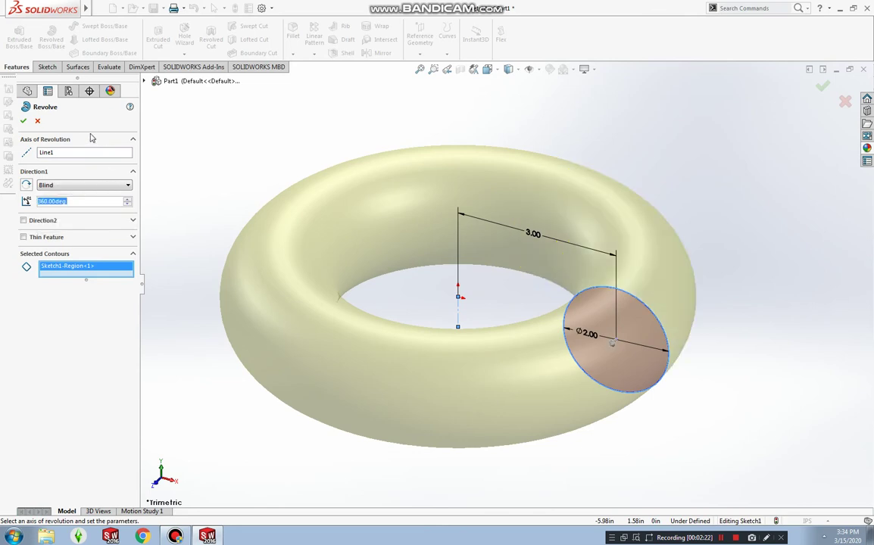
Make the revolve a thin feature with a 0.125 in one-direction wall thickness.
left_click(23, 237)
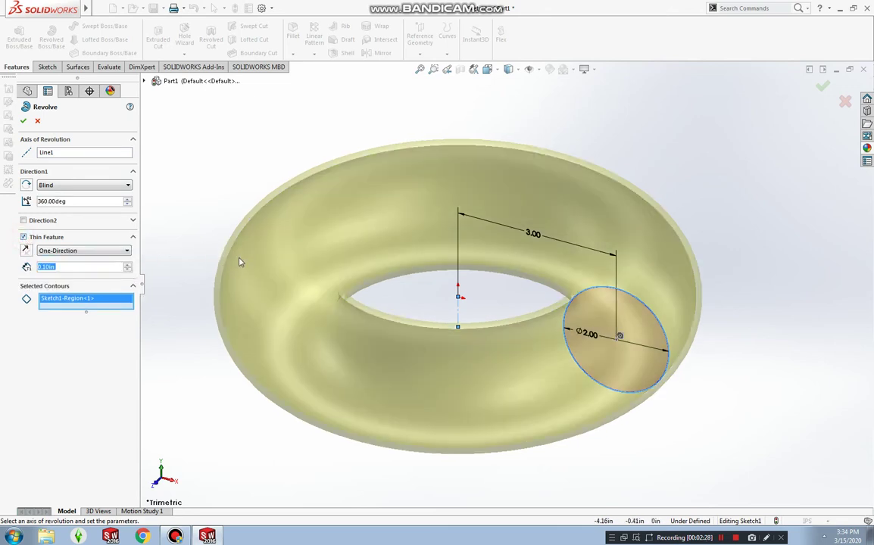
left_click(127, 263)
left_click(127, 263)
left_click(128, 263)
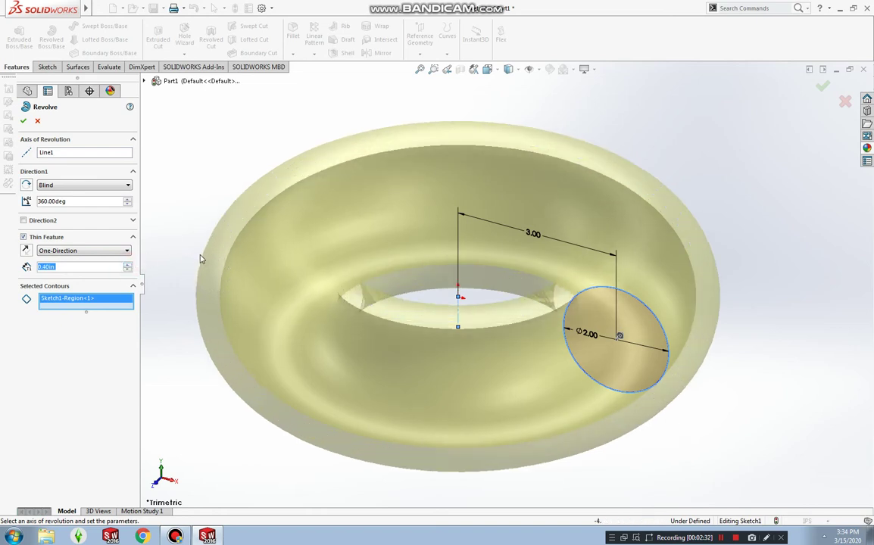
mouse_move(221, 296)
middle_mouse_down()
mouse_move(263, 250)
mouse_move(283, 191)
mouse_move(282, 202)
middle_mouse_up()
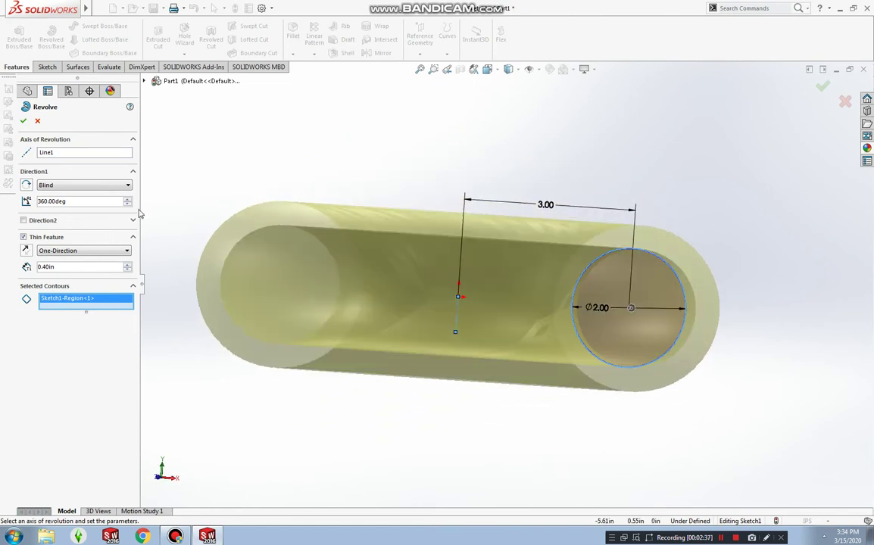
left_click(127, 270)
left_click(127, 270)
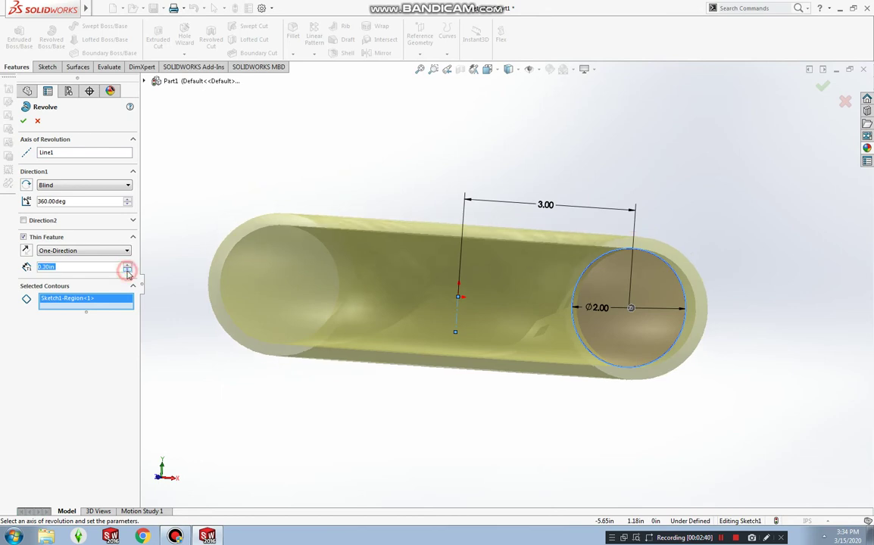
left_click(127, 271)
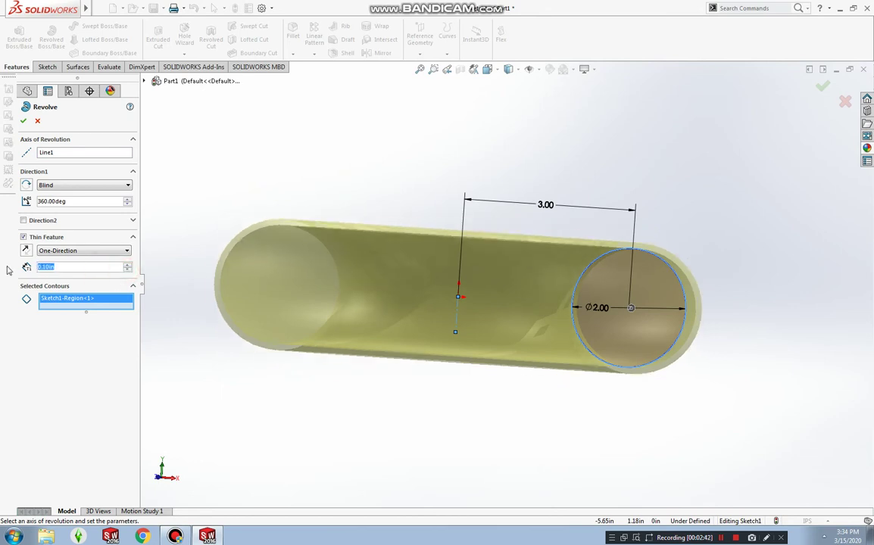
type("0.125")
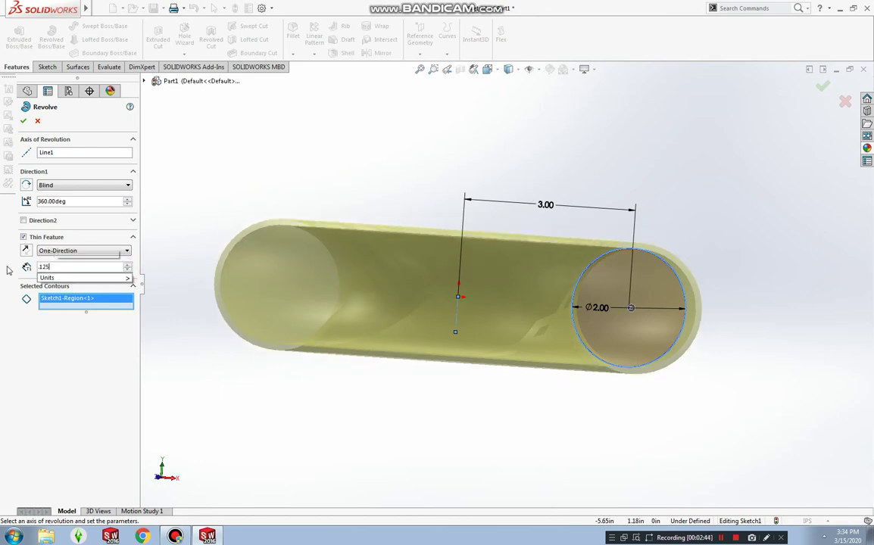
key("Return")
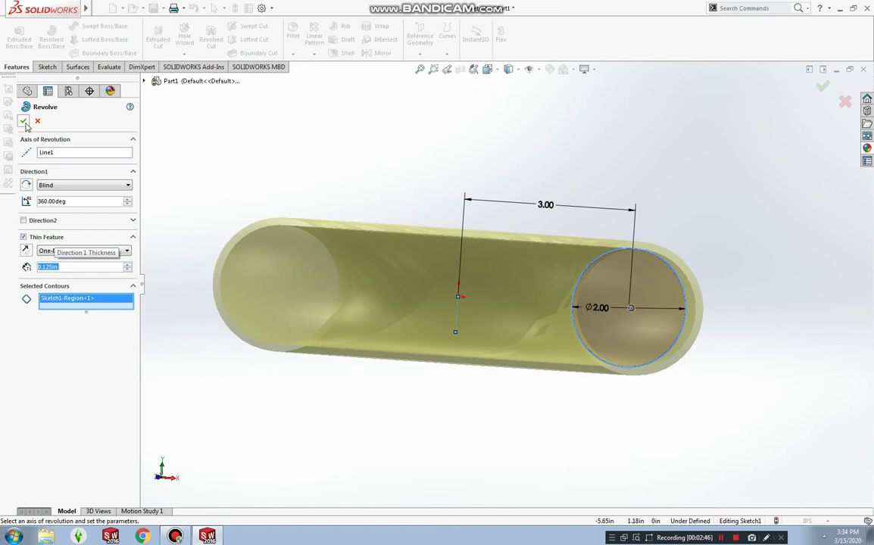
Accept the revolve as Revolve-Thin1 and assign Nickel as the part material.
left_click(23, 122)
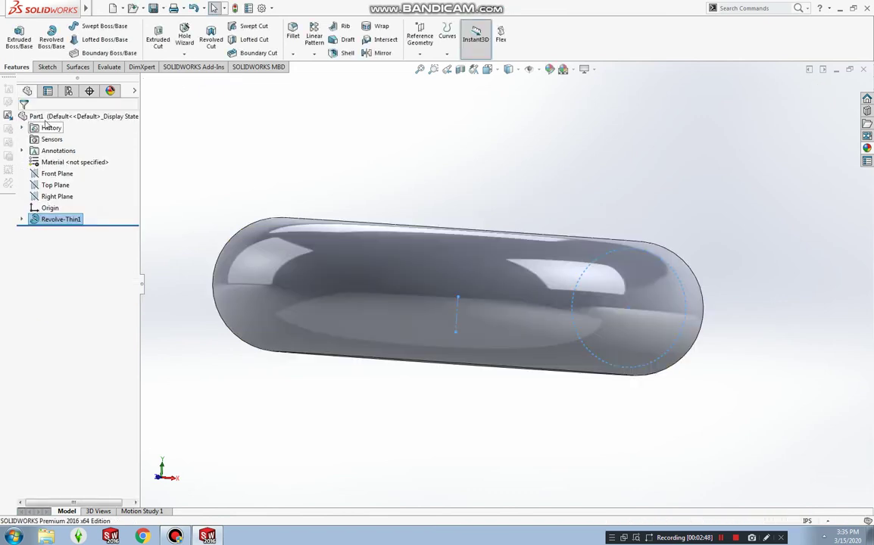
mouse_move(476, 180)
middle_mouse_down()
mouse_move(517, 316)
mouse_move(511, 306)
mouse_move(606, 176)
mouse_move(706, 286)
mouse_move(692, 355)
middle_mouse_up()
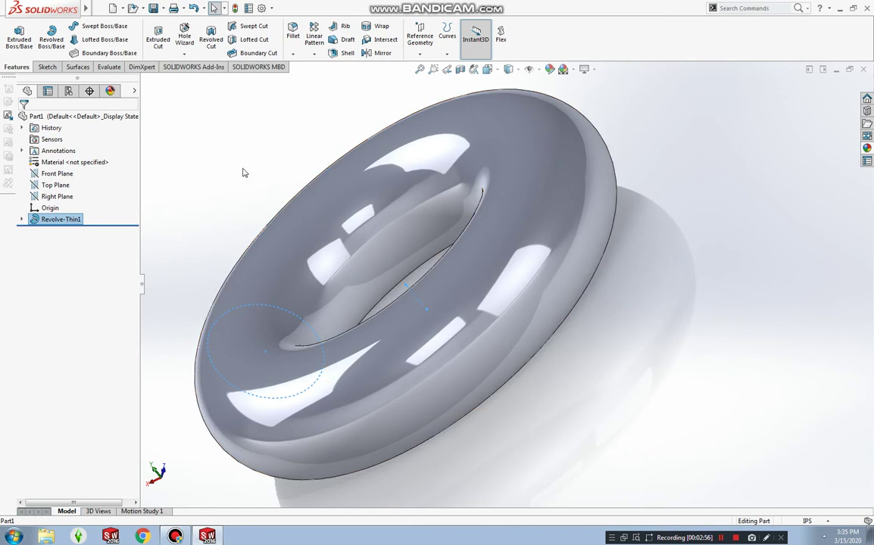
right_click(102, 162)
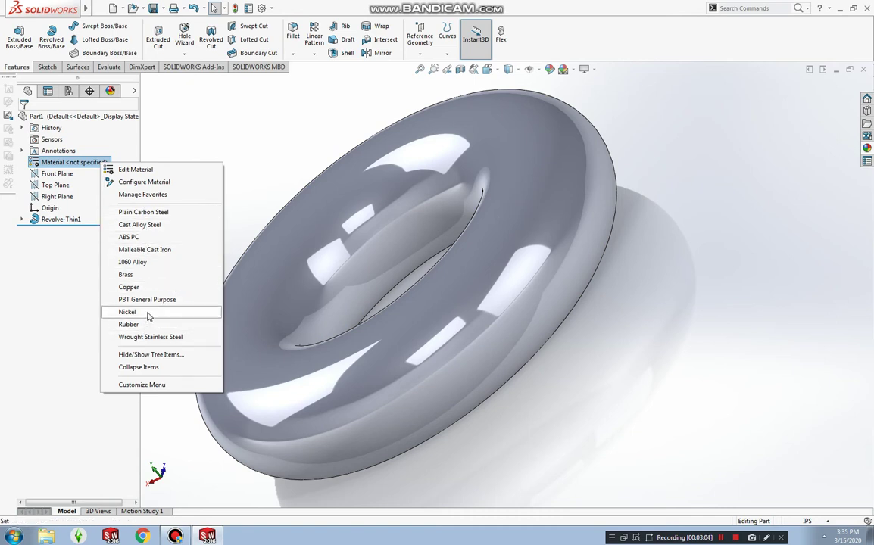
left_click(127, 312)
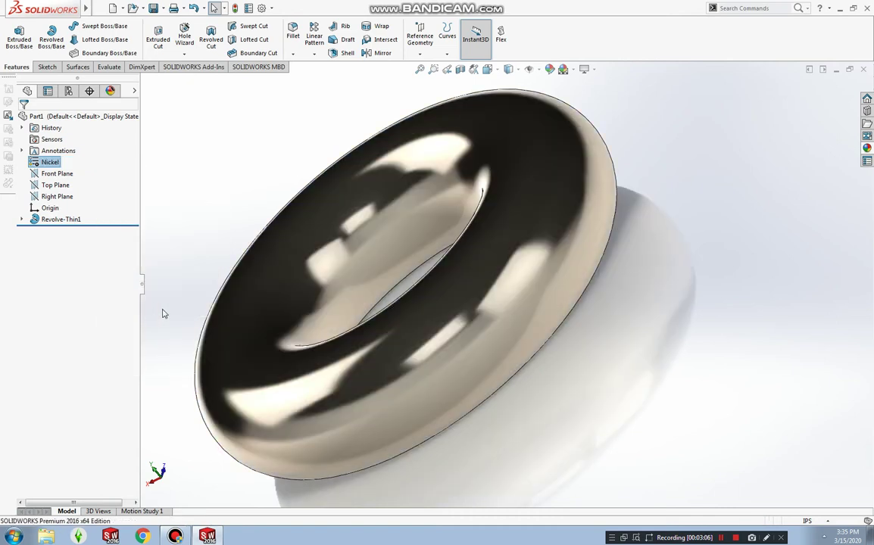
Set the torus display style to Shaded With Edges.
mouse_move(162, 313)
middle_mouse_down()
mouse_move(438, 165)
mouse_move(368, 166)
middle_mouse_up()
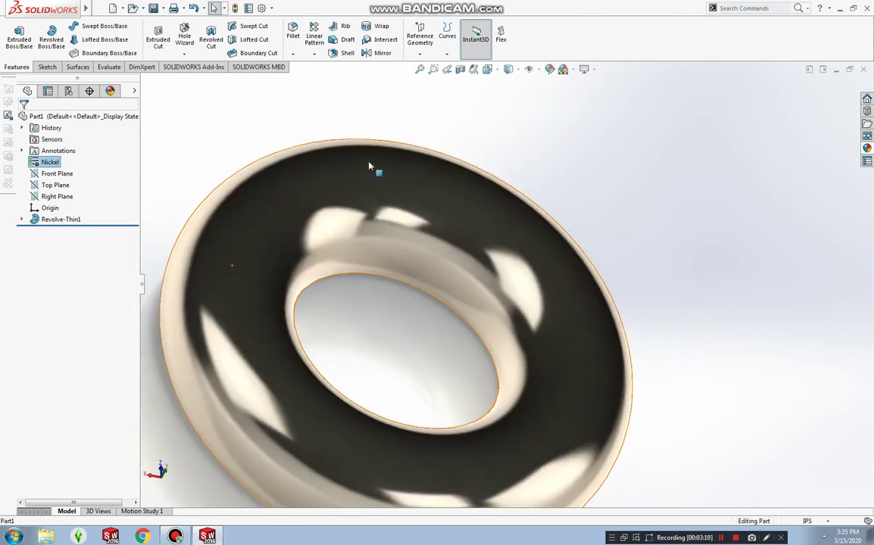
left_click(508, 69)
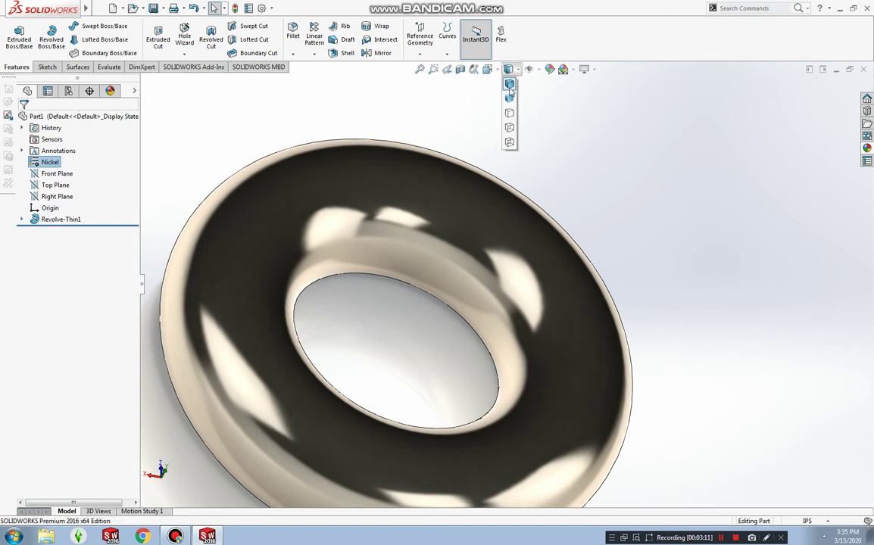
left_click(510, 96)
middle_click_drag(435, 267, 477, 267)
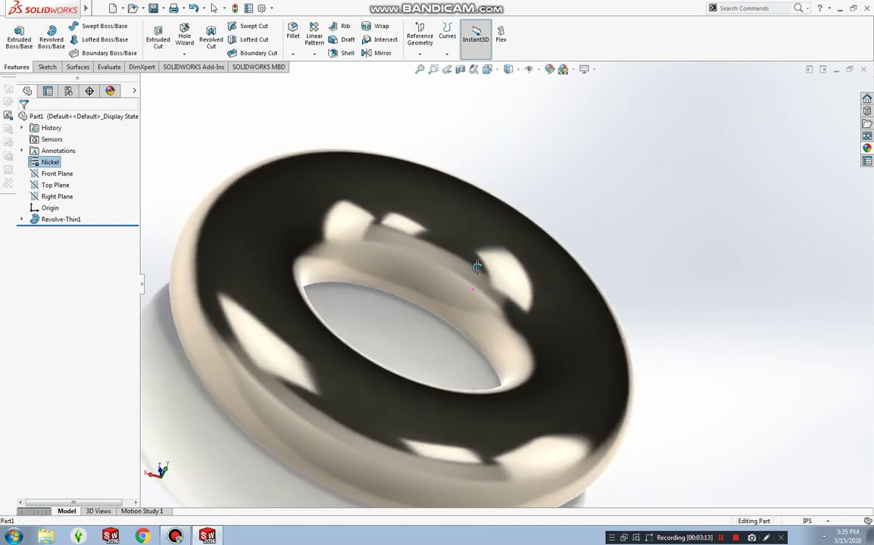
left_click(508, 68)
left_click(508, 84)
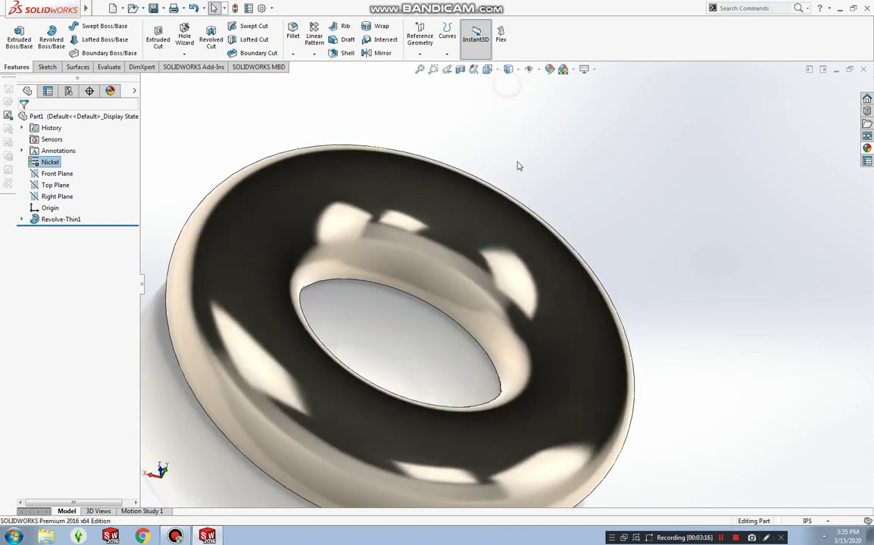
Apply the Plain White scene and frame the torus in a tilted view.
left_click(563, 69)
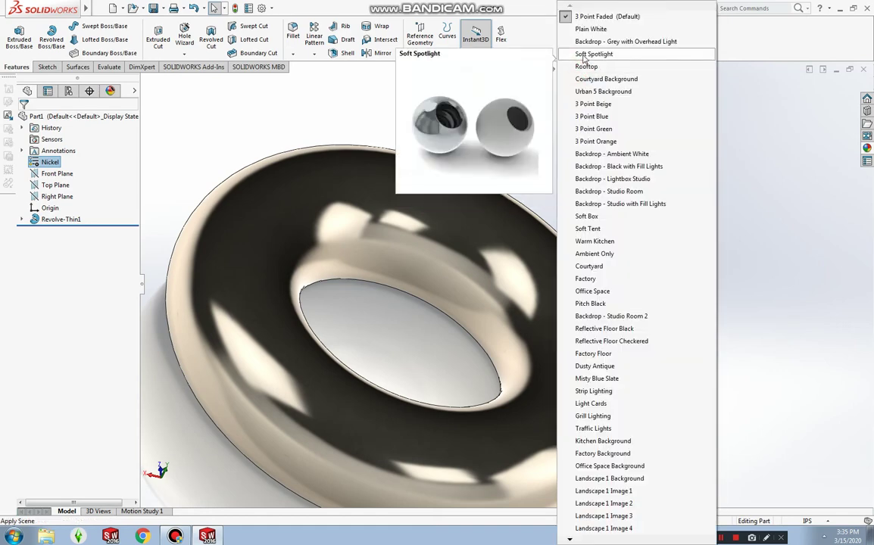
left_click(593, 30)
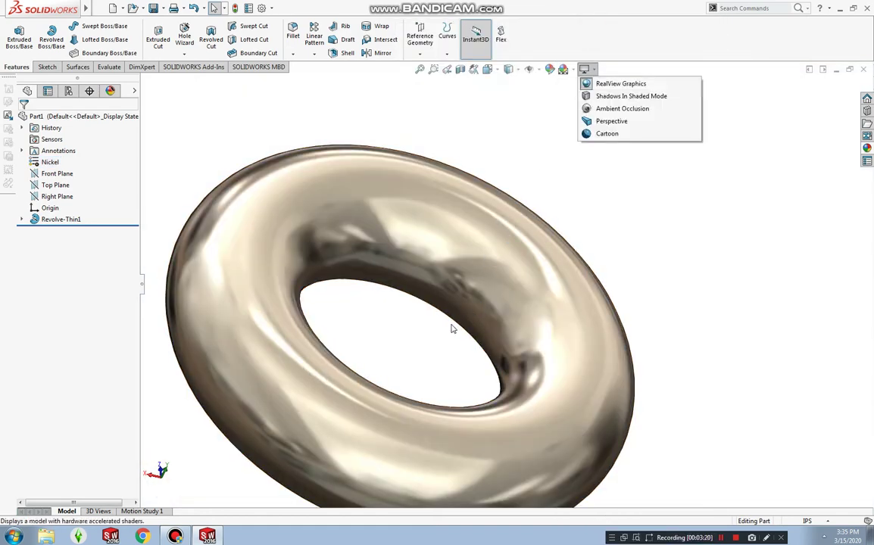
left_click(439, 341)
scroll(440, 342, "up", 3)
scroll(435, 369, "down", 3)
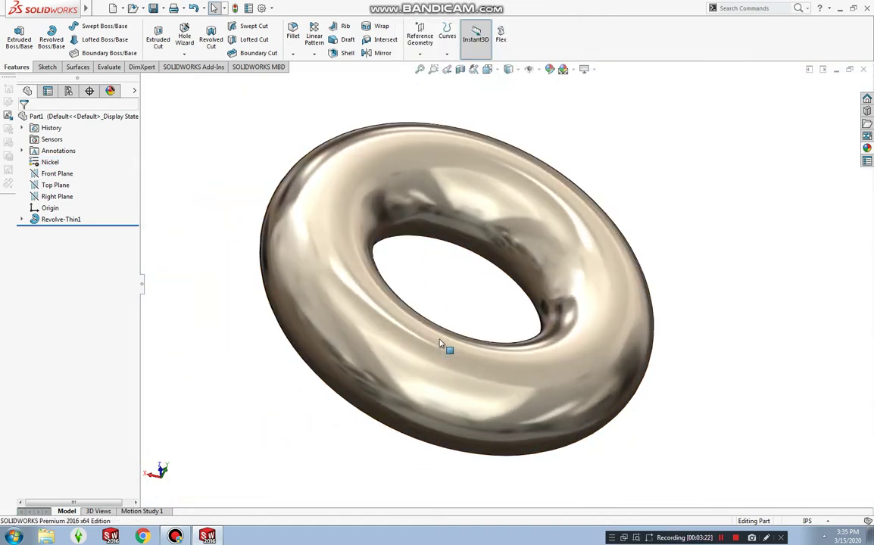
scroll(447, 351, "up", 3)
mouse_move(469, 304)
middle_mouse_down()
mouse_move(501, 297)
mouse_move(486, 242)
middle_mouse_up()
scroll(495, 284, "down", 2)
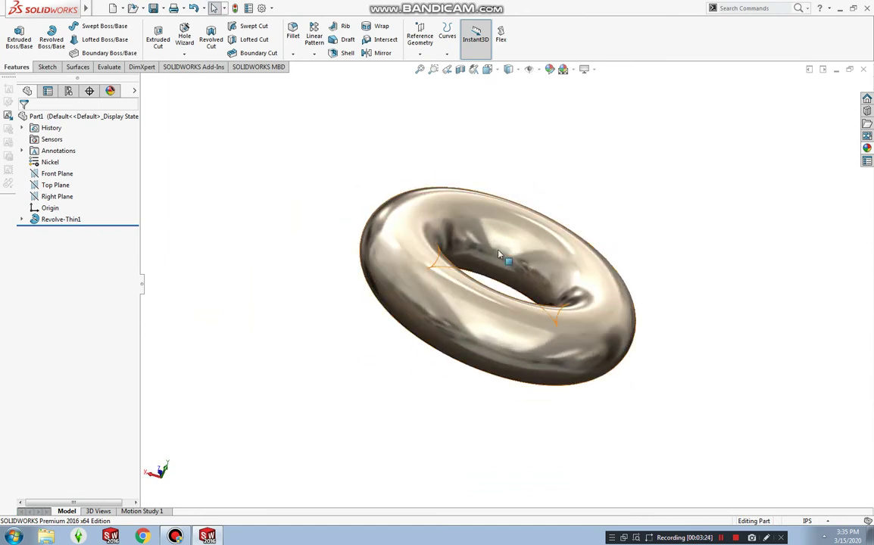
Start a section view and try Front and Top Plane cuts through the torus.
left_click(462, 70)
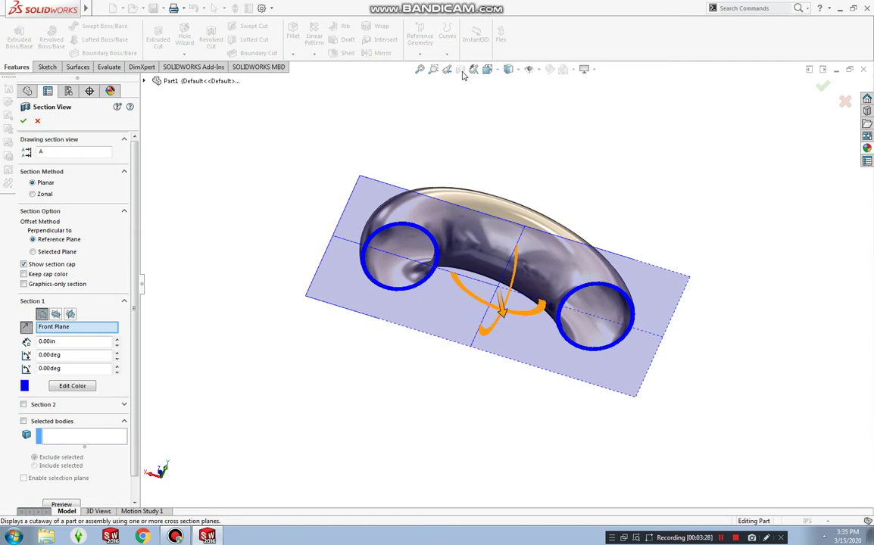
mouse_move(501, 317)
left_mouse_down()
mouse_move(508, 374)
mouse_move(489, 342)
mouse_move(469, 236)
mouse_move(500, 318)
mouse_move(510, 402)
left_mouse_up()
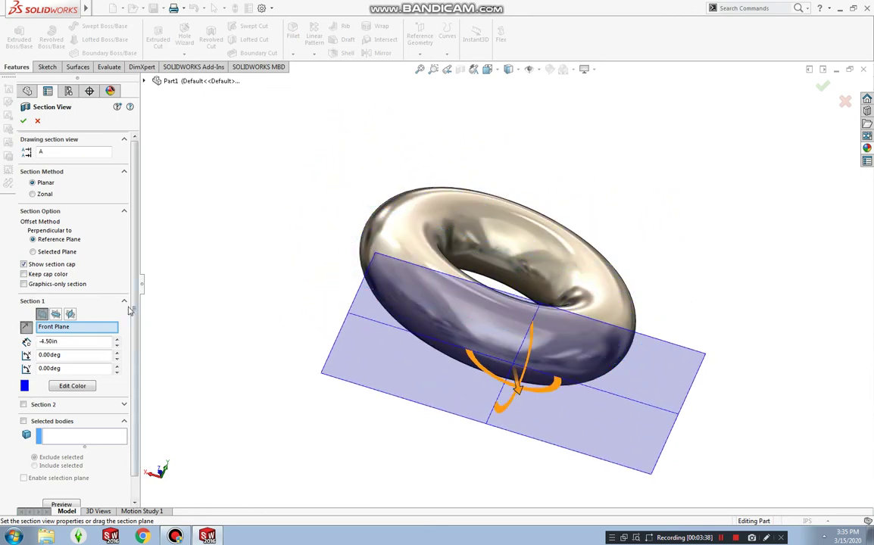
left_click(56, 314)
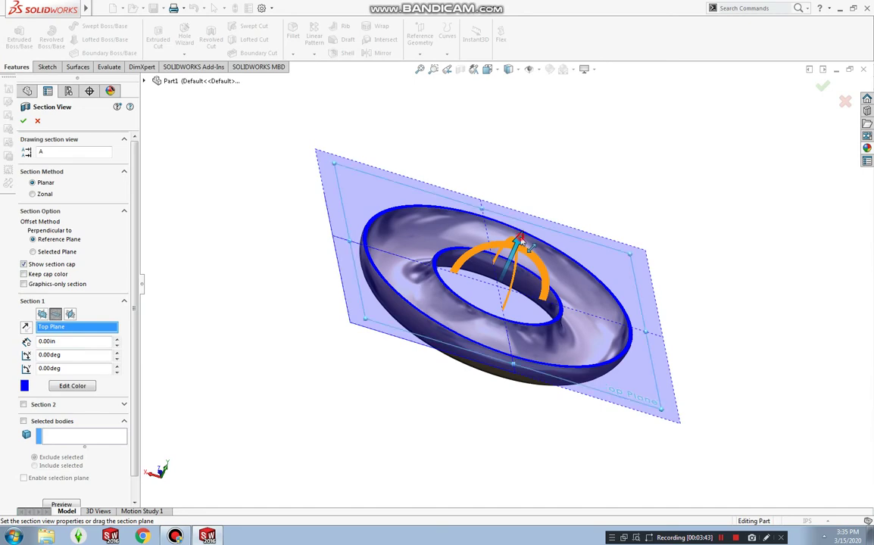
mouse_move(516, 242)
left_mouse_down()
mouse_move(560, 195)
mouse_move(522, 288)
mouse_move(561, 210)
left_mouse_up()
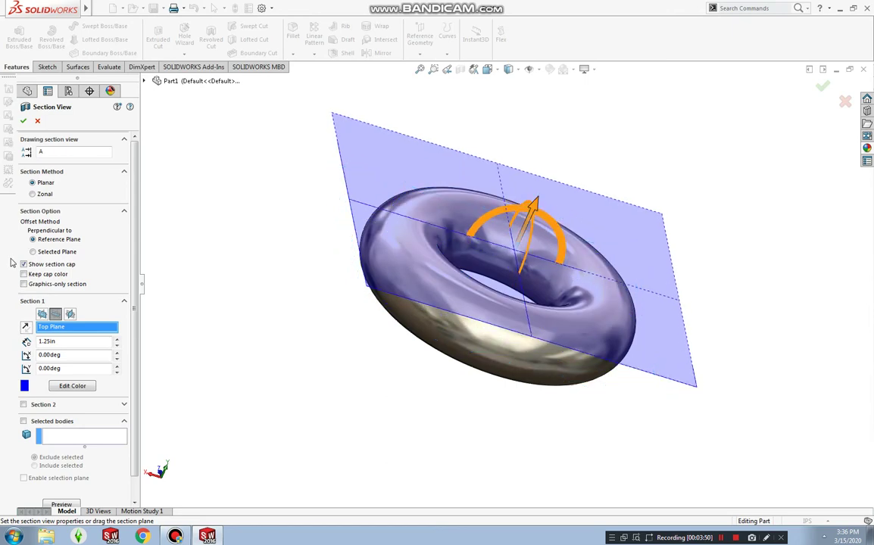
Section along the Right Plane at -1.26 in offset to expose the hollow wall.
left_click(70, 314)
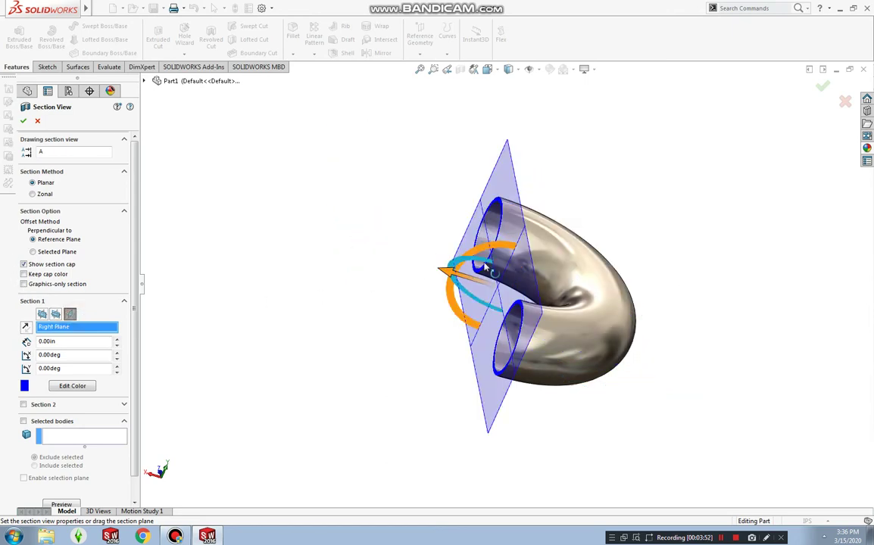
middle_click_drag(485, 265, 549, 319)
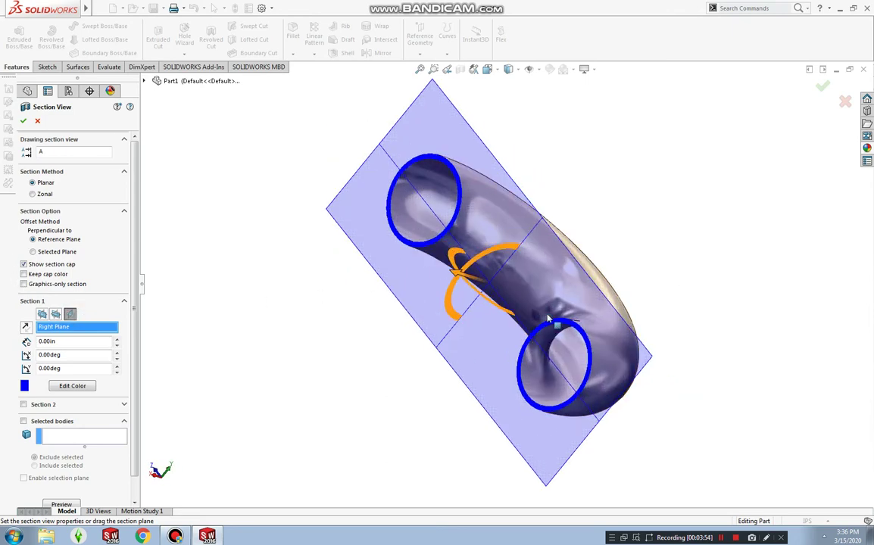
scroll(550, 319, "down", 3)
mouse_move(413, 242)
left_mouse_down()
mouse_move(541, 239)
mouse_move(468, 302)
left_mouse_up()
scroll(451, 259, "up", 4)
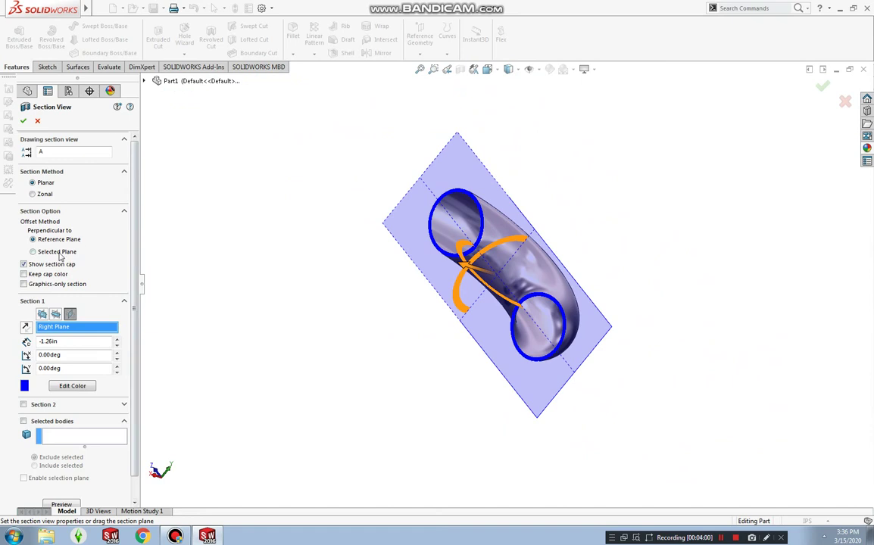
Make the section zonal, adding Top Plane as Section 2 alongside the Right Plane cut.
left_click(33, 195)
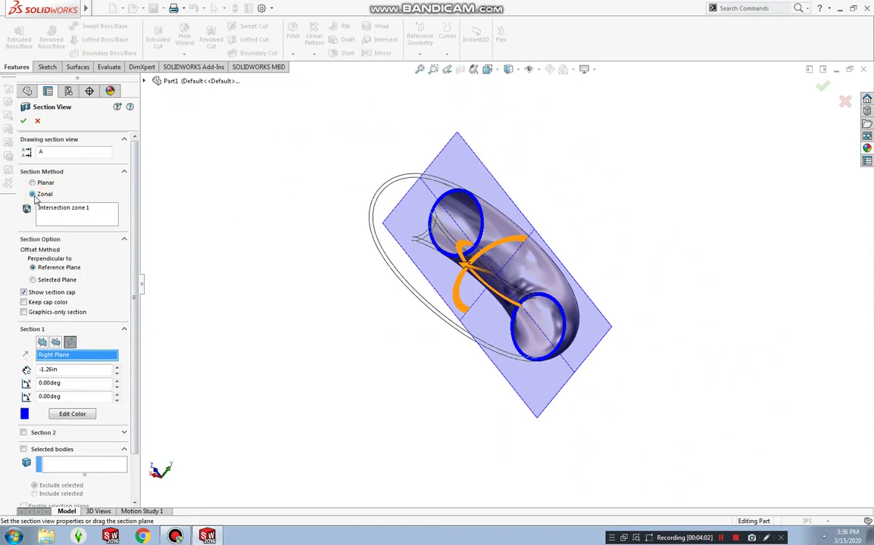
scroll(520, 266, "down", 2)
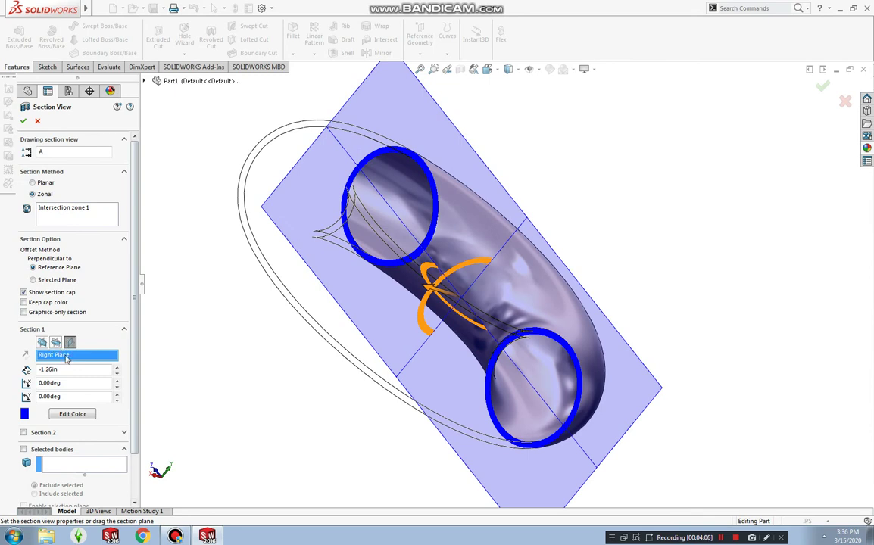
left_click(24, 434)
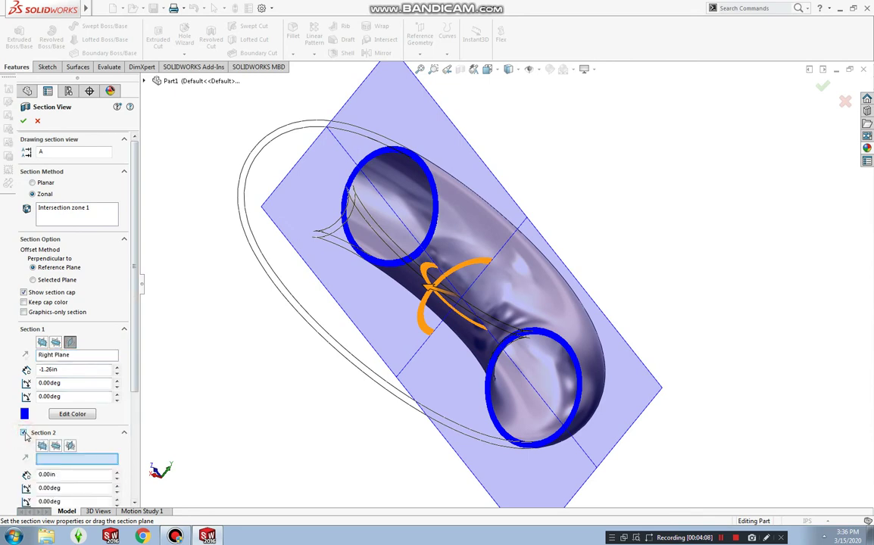
left_click(56, 447)
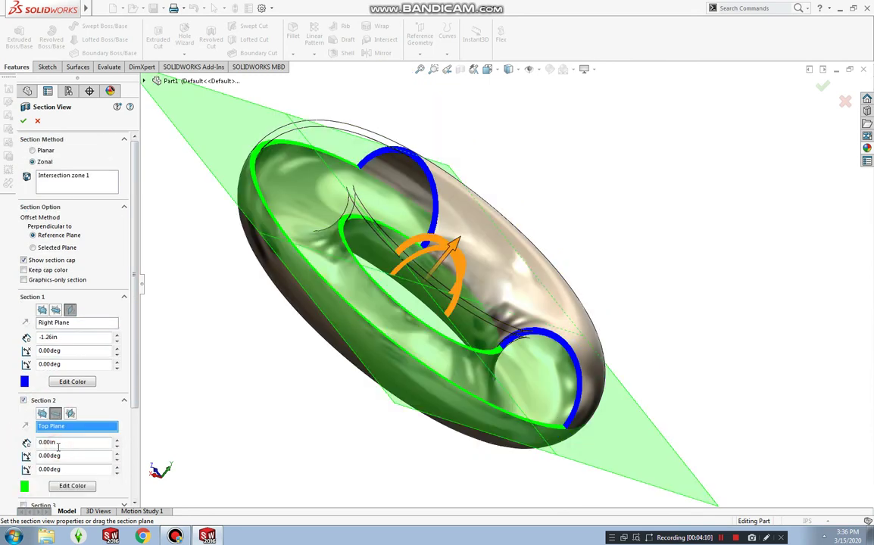
mouse_move(177, 410)
middle_mouse_down()
mouse_move(366, 238)
mouse_move(234, 423)
middle_mouse_up()
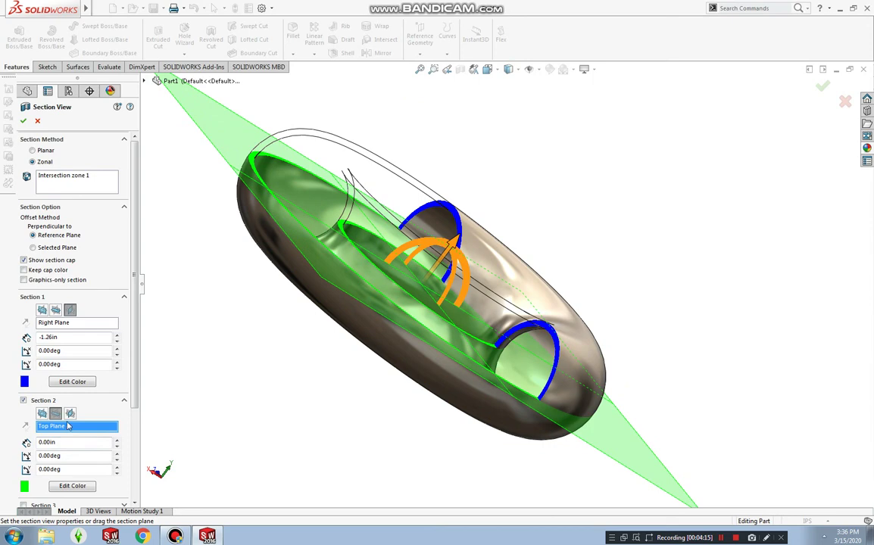
Accept the zonal section, inspect the cut interior, then switch the section off to show the whole torus.
left_click(23, 121)
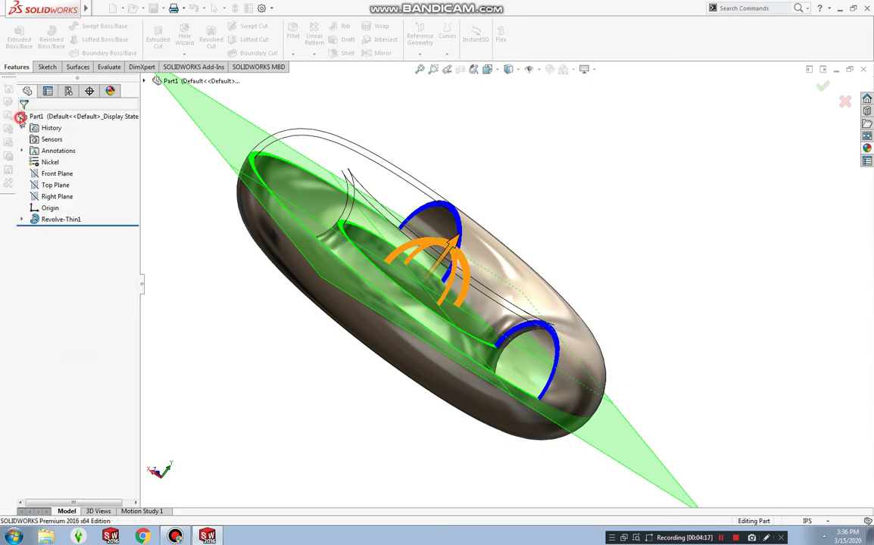
mouse_move(500, 164)
middle_mouse_down()
mouse_move(583, 236)
mouse_move(620, 302)
mouse_move(634, 391)
mouse_move(534, 430)
mouse_move(475, 504)
mouse_move(553, 292)
mouse_move(575, 302)
mouse_move(558, 345)
mouse_move(583, 428)
mouse_move(623, 380)
mouse_move(637, 292)
mouse_move(623, 223)
mouse_move(580, 214)
middle_mouse_up()
left_click(460, 69)
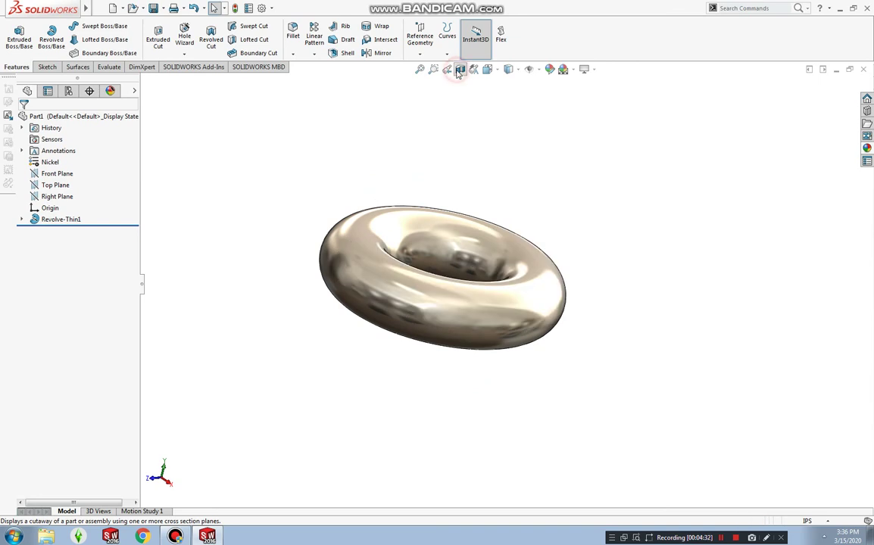
scroll(499, 203, "down", 3)
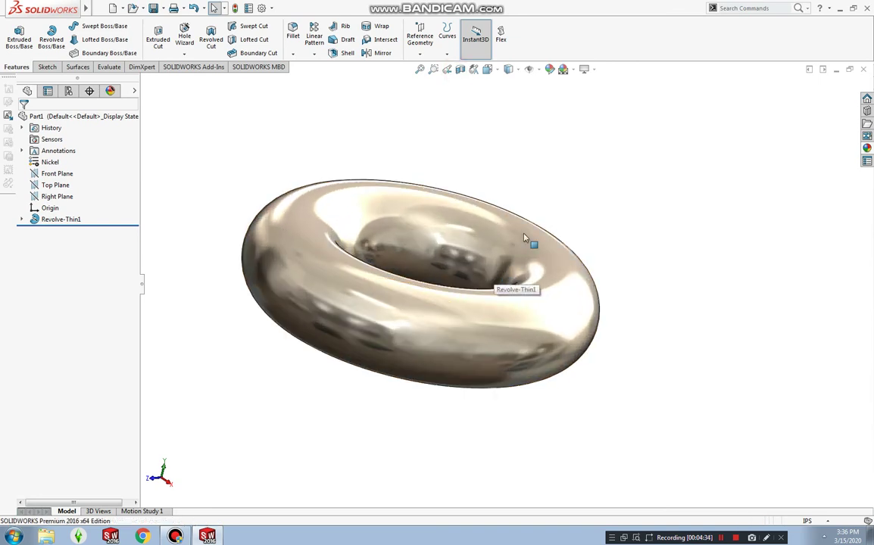
scroll(471, 210, "down", 1)
scroll(476, 225, "up", 1)
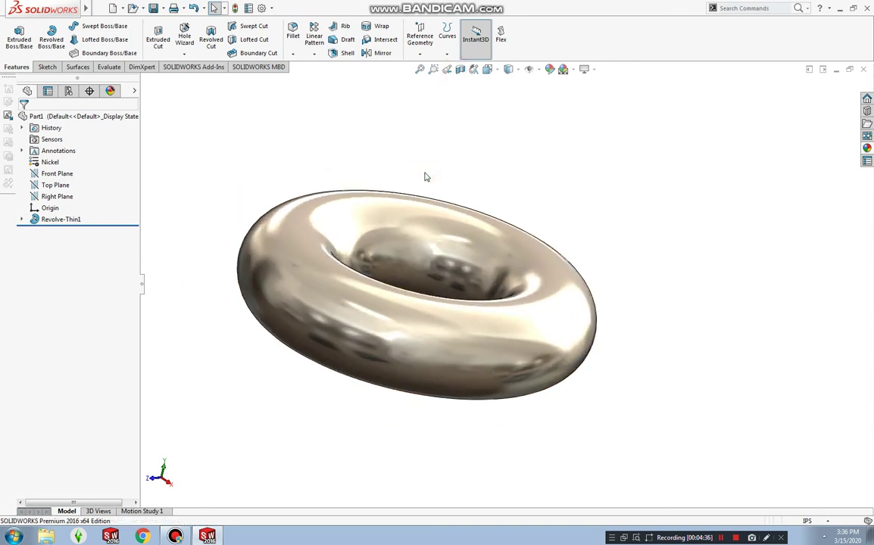